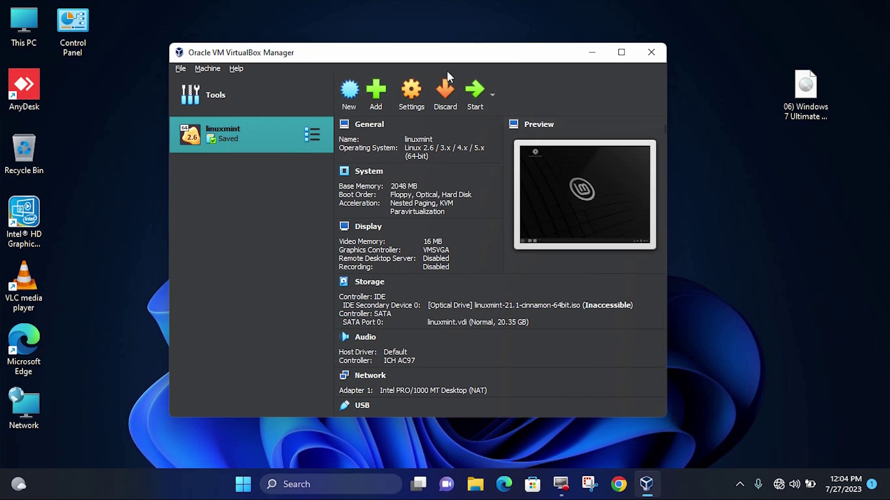
Create a new virtual machine named WIN7 with Windows 7 (64-bit) as its version and continue to the hardware settings.
click(350, 85)
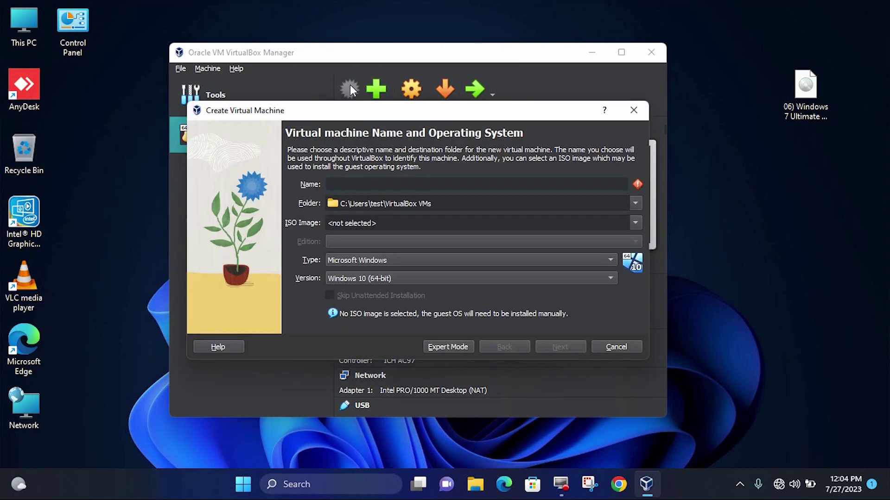
drag(393, 112, 376, 88)
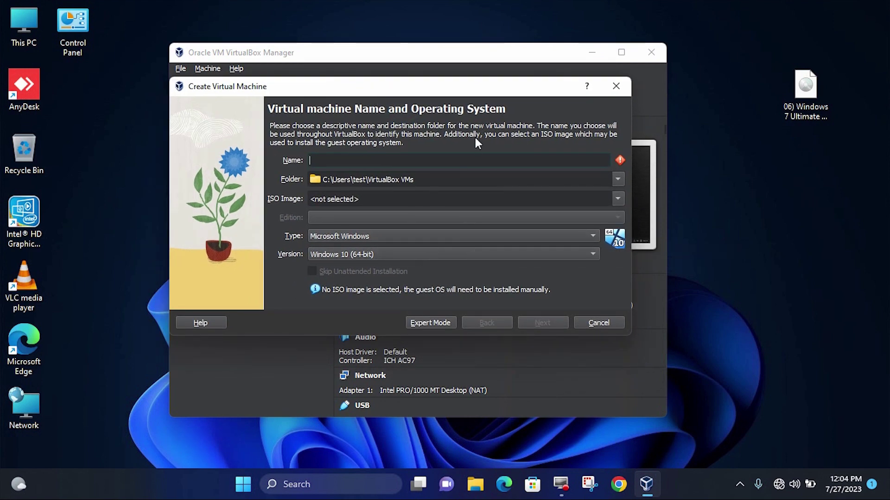
text(WIN7)
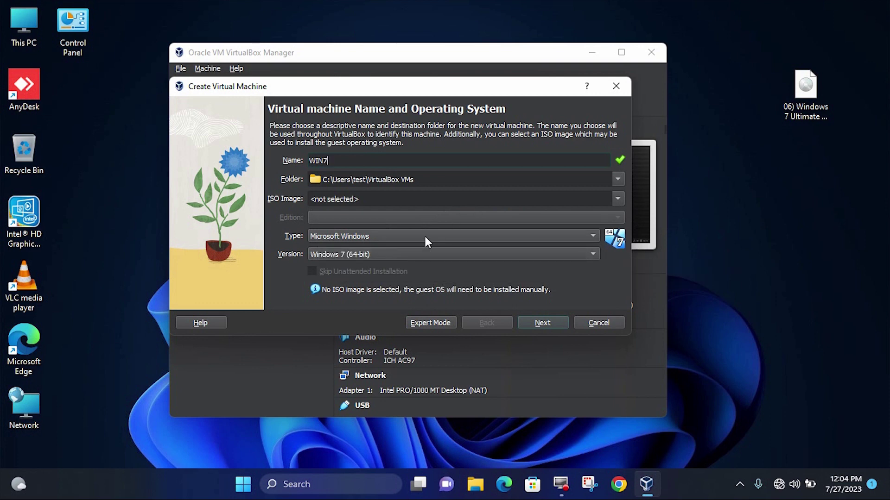
click(425, 254)
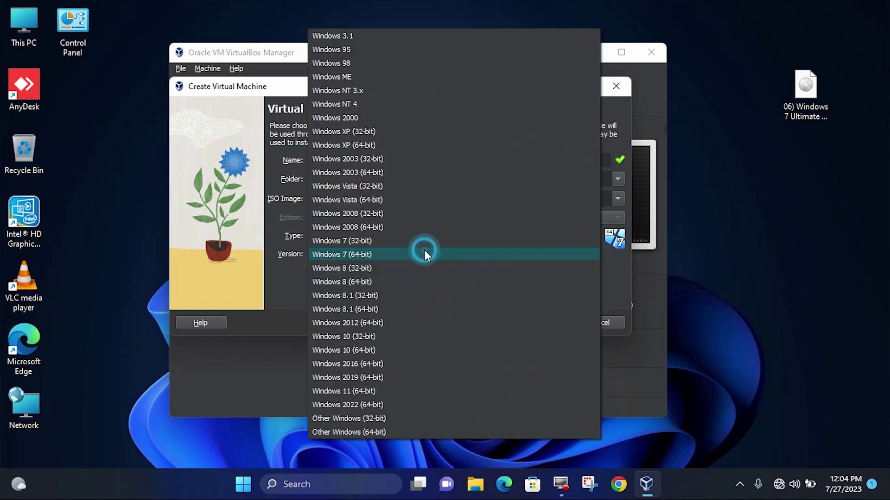
click(375, 255)
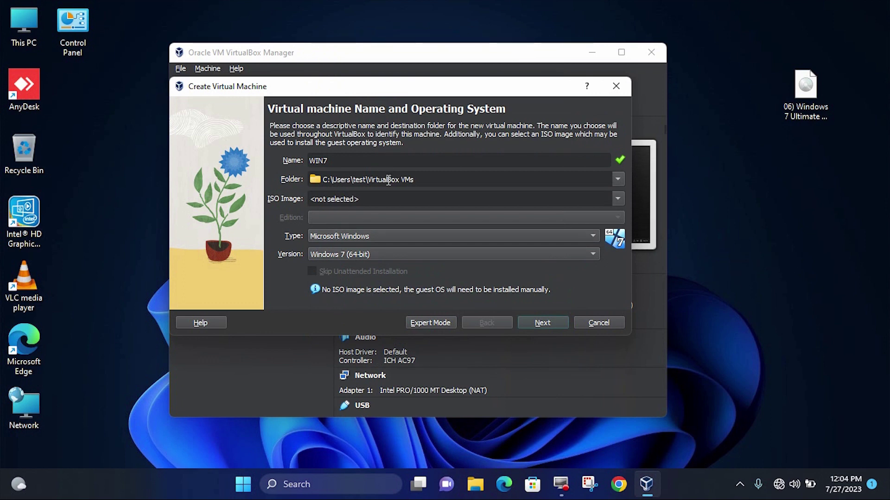
click(539, 323)
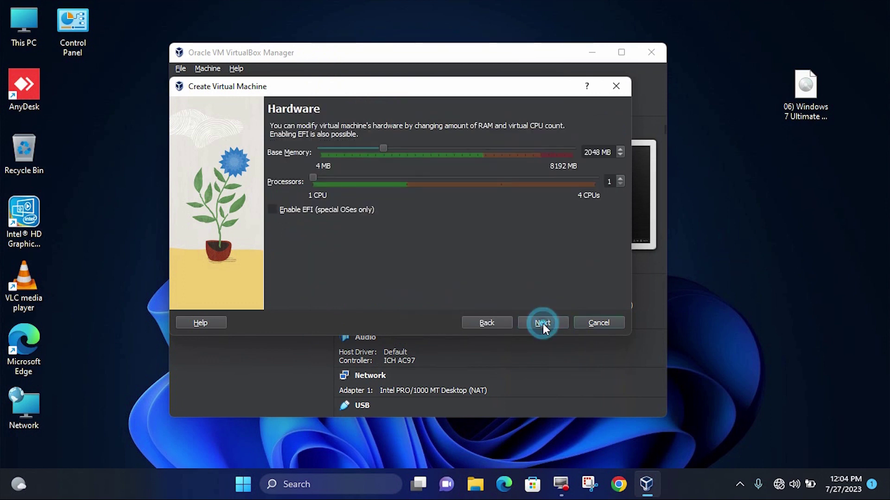
Set the new machine's base memory to 4096 MB with 1 processor and continue to the hard disk settings.
drag(384, 149, 446, 155)
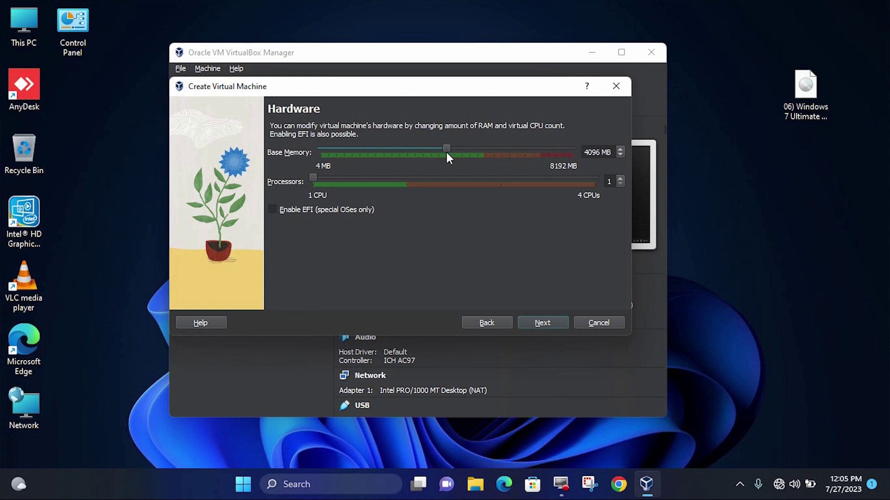
click(317, 177)
click(543, 324)
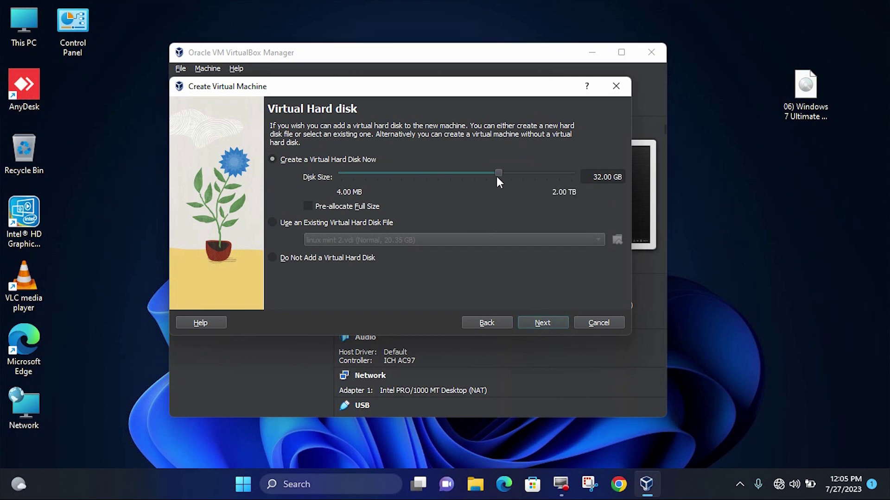
Set the new virtual hard disk's size to 10.00 GB and finish creating the machine.
drag(496, 175, 478, 185)
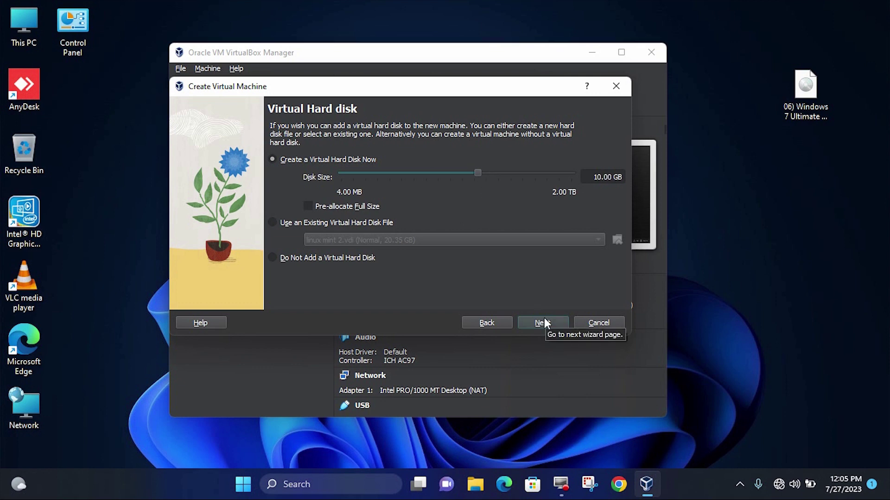
click(542, 322)
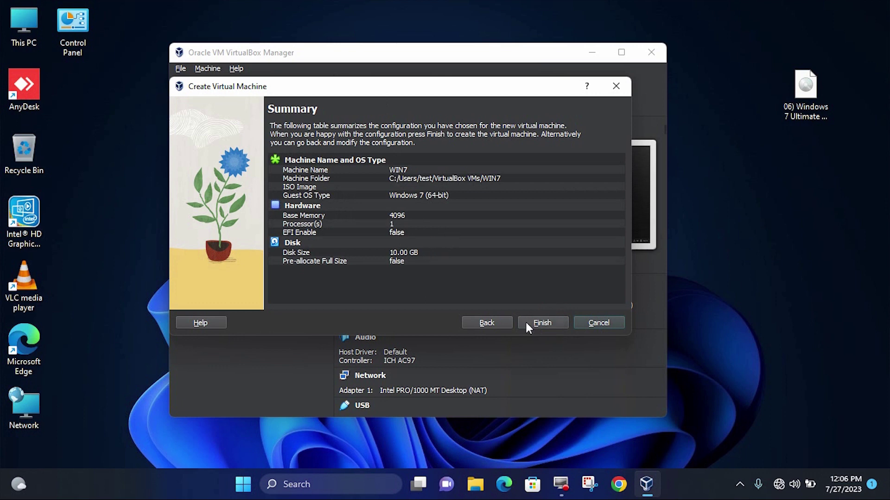
click(544, 322)
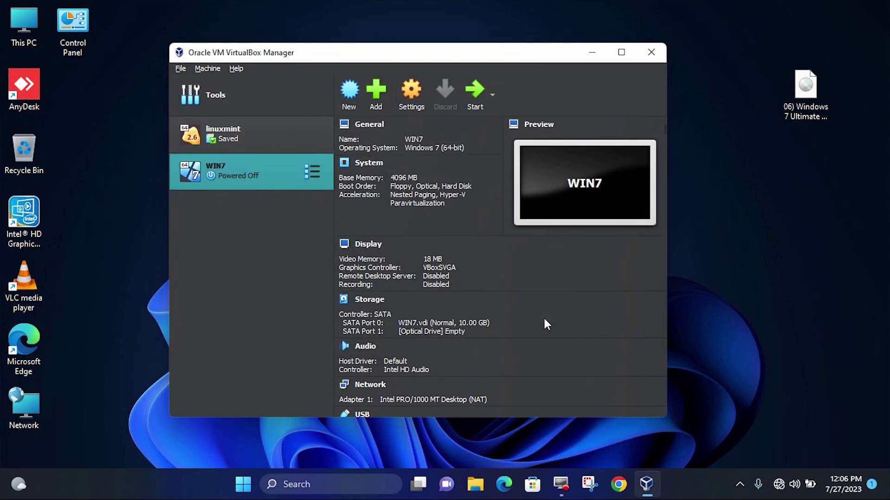
Attach the disk image "06) Windows 7 Ultimate x64 (DVD).iso" from the desktop to WIN7's empty optical drive and save the settings.
click(411, 92)
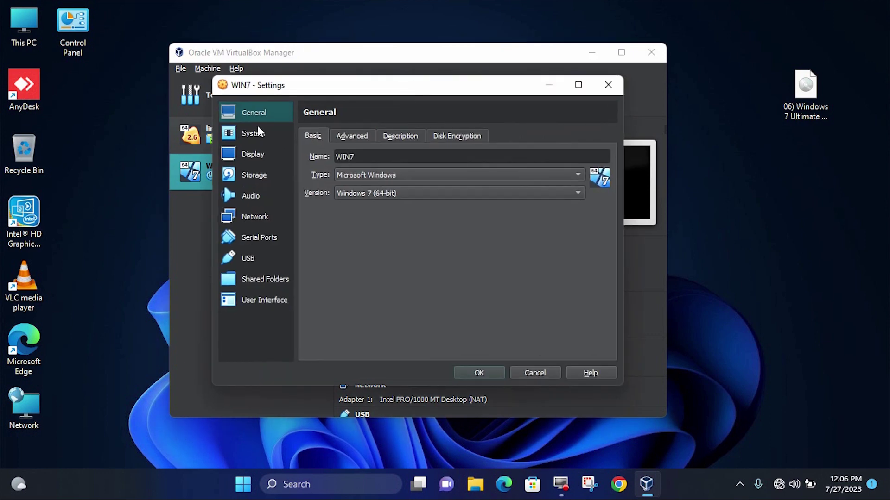
click(250, 156)
click(251, 175)
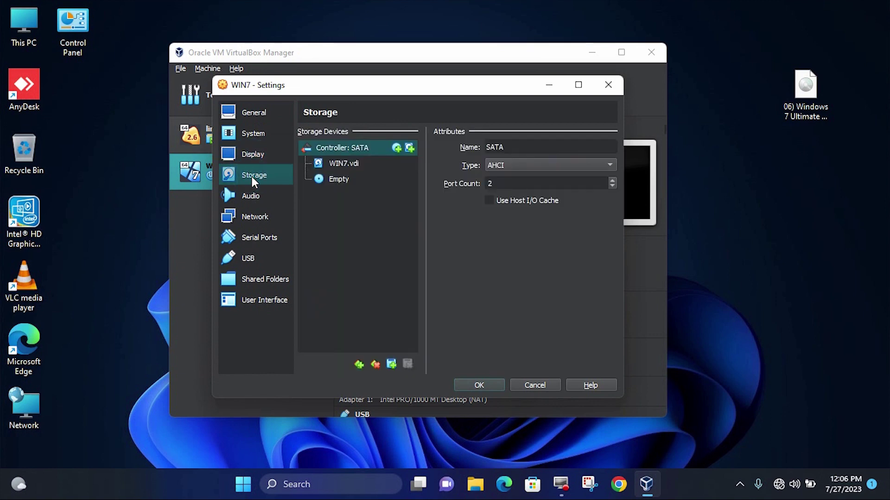
click(337, 182)
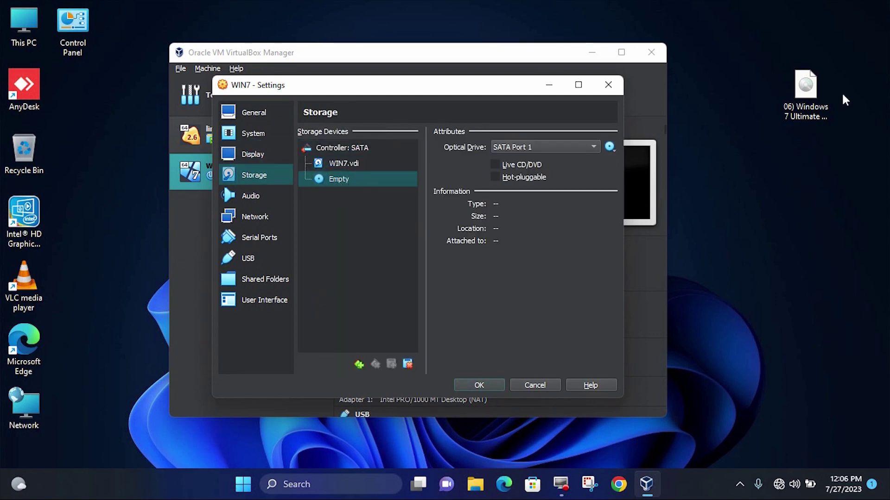
click(611, 148)
click(610, 147)
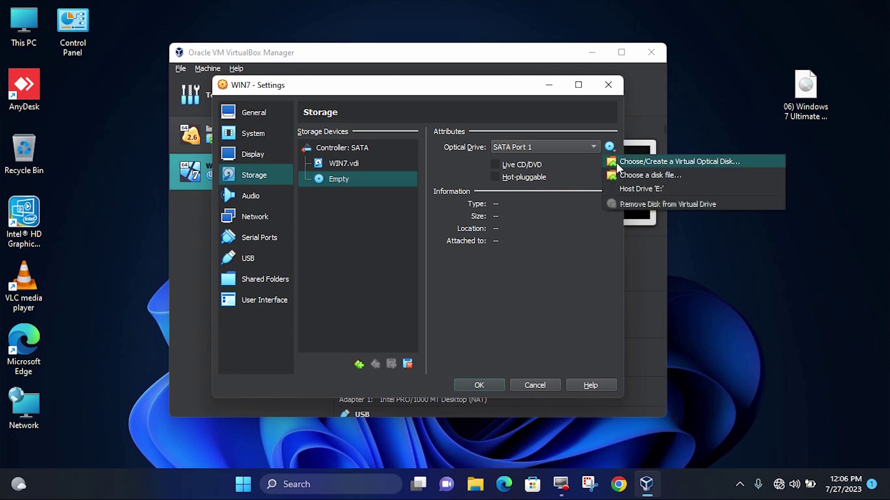
click(622, 176)
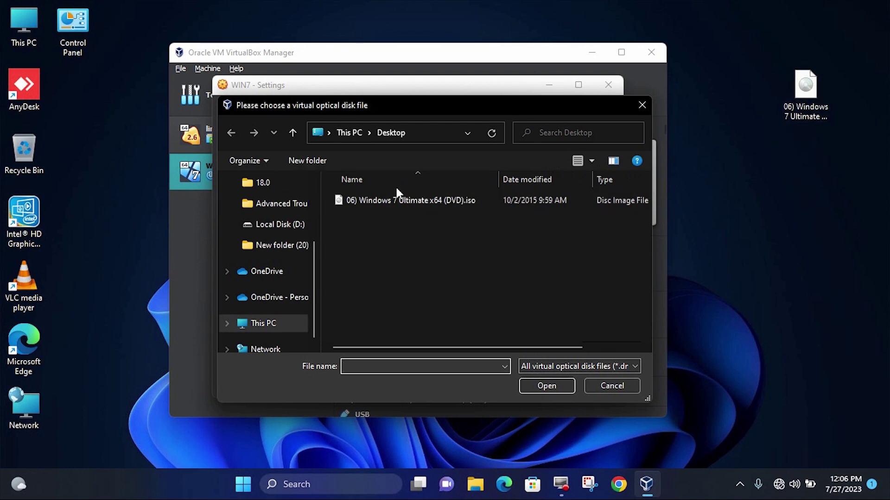
click(402, 203)
double_click(401, 204)
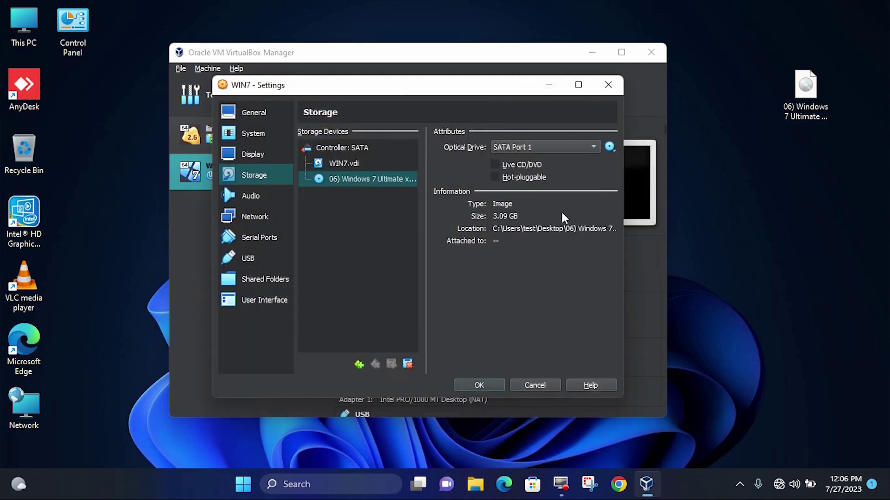
click(480, 385)
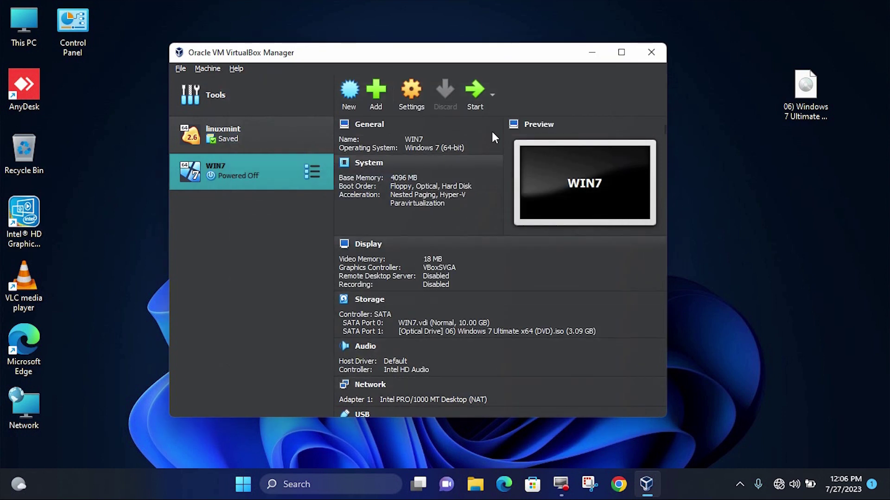
Start the WIN7 virtual machine and switch it to full-screen mode, dismissing the mouse integration notification.
click(478, 94)
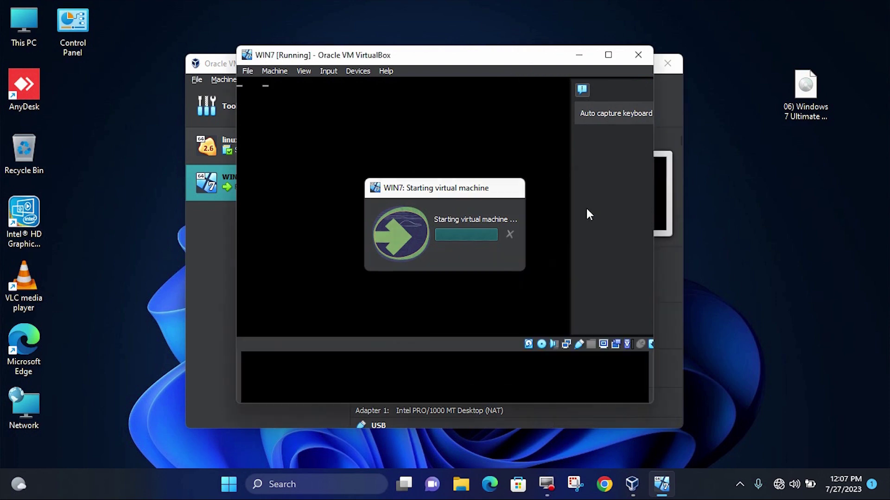
click(608, 55)
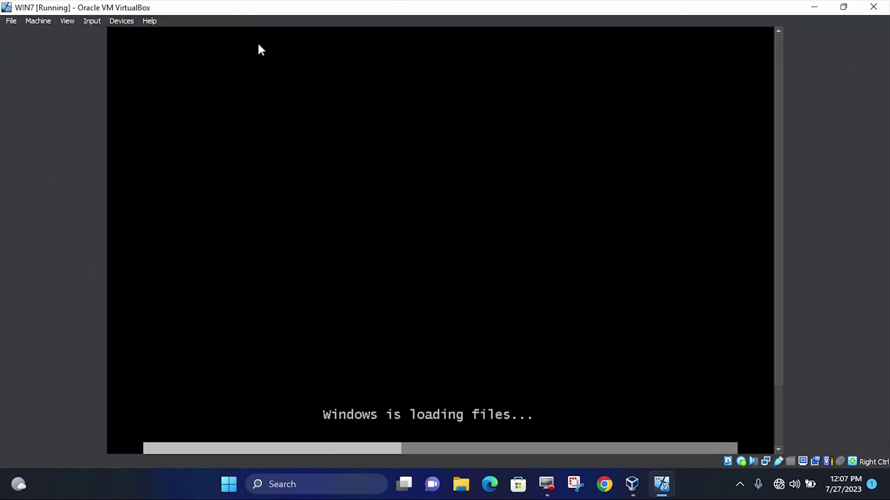
click(102, 21)
click(80, 56)
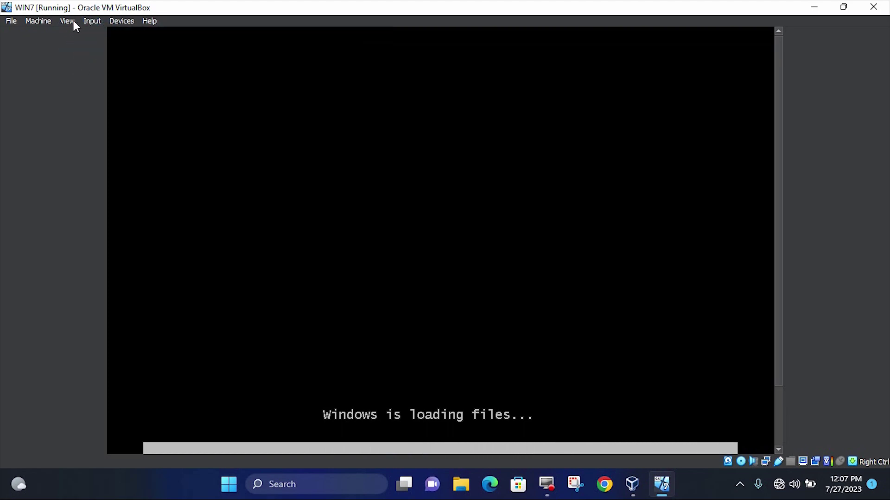
click(67, 21)
click(81, 34)
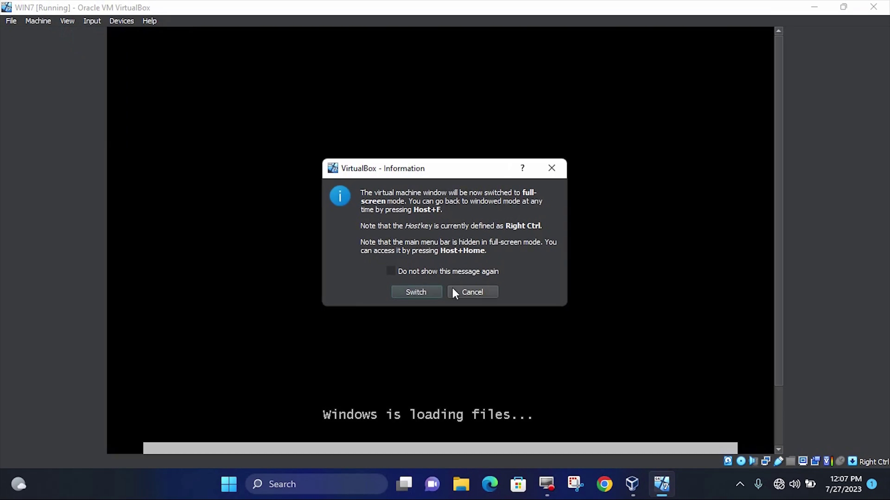
click(416, 292)
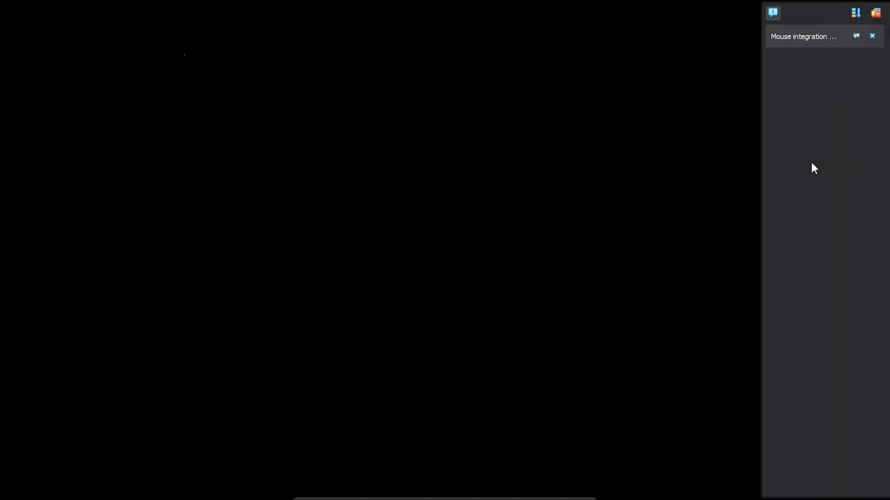
click(872, 36)
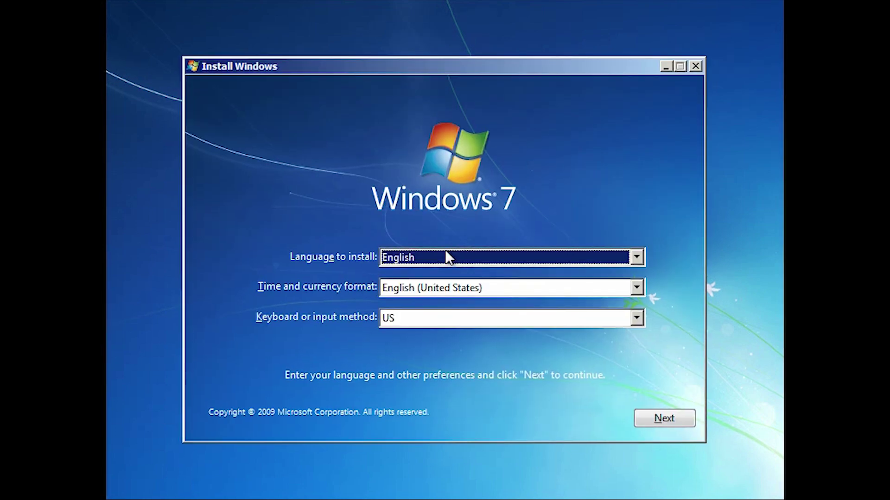
Confirm English as the install language, English (United States) as the time and currency format and US as the keyboard.
click(516, 287)
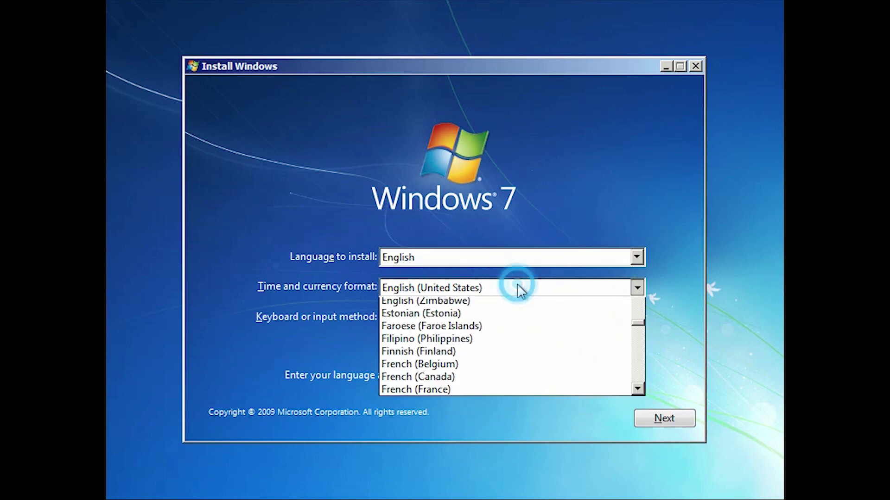
click(518, 306)
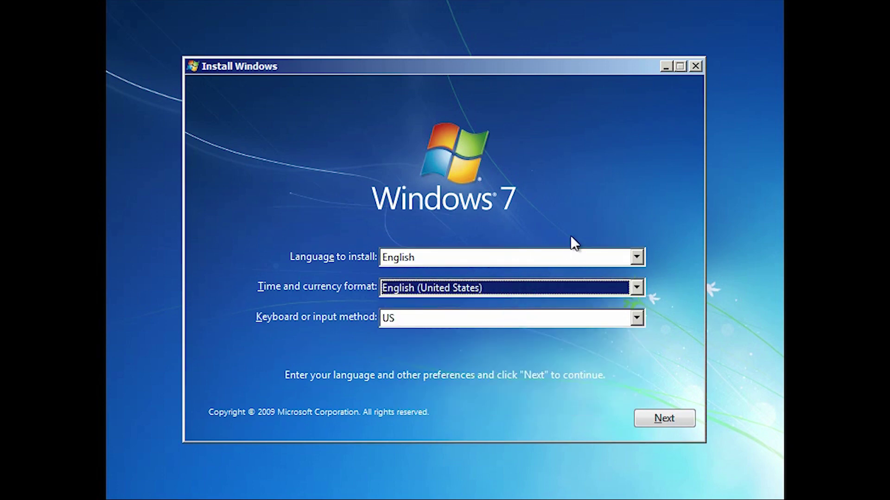
click(572, 254)
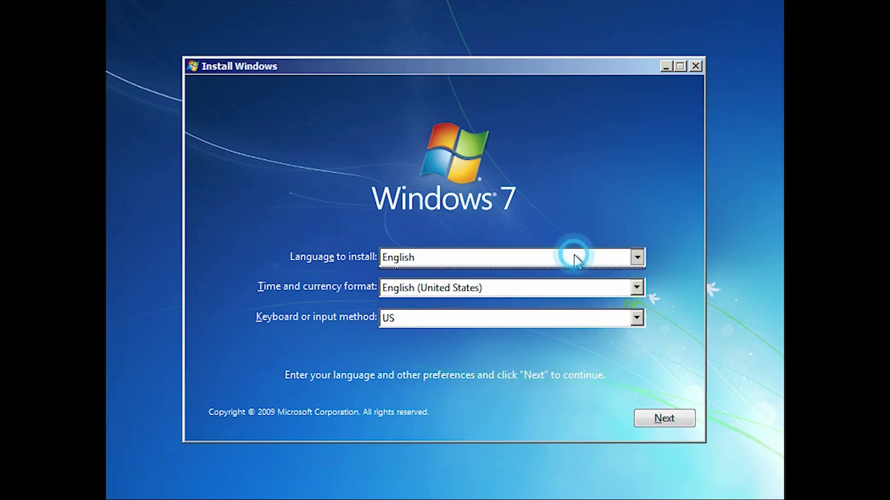
click(462, 324)
click(460, 334)
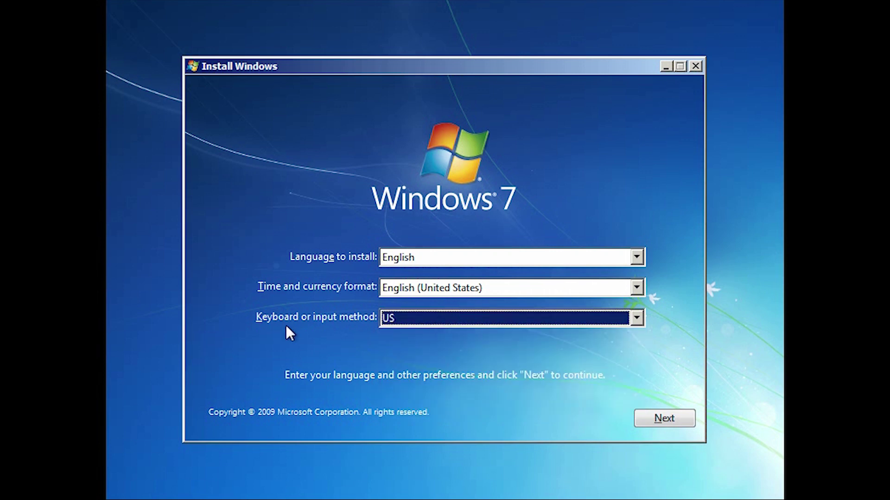
click(677, 423)
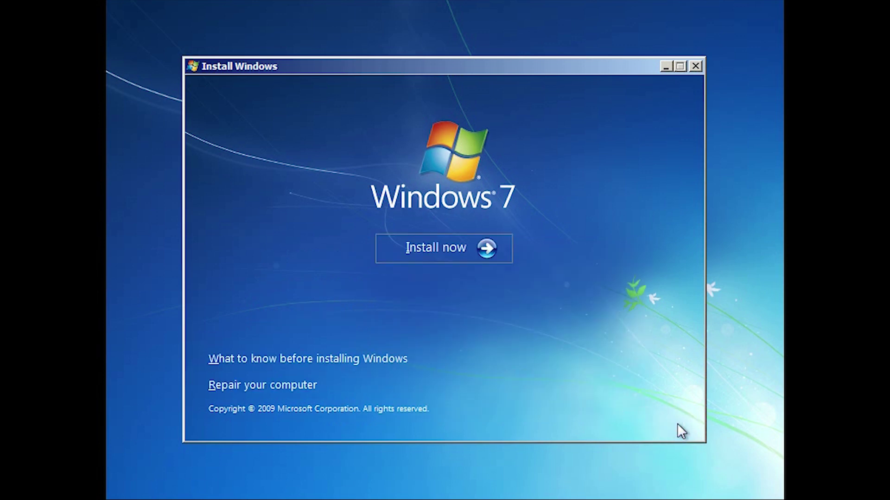
Start the Windows 7 installation and accept the license terms.
click(452, 257)
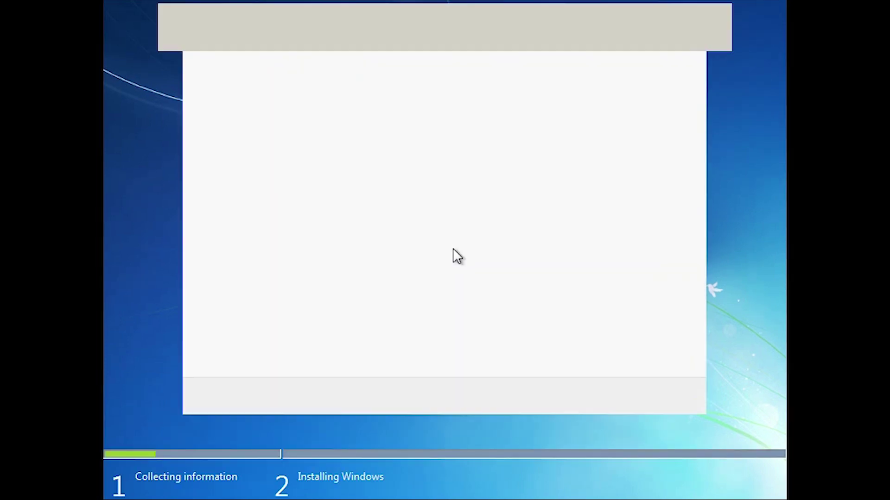
mouse_move(670, 123)
mouse_down()
mouse_move(666, 207)
mouse_move(665, 113)
mouse_up()
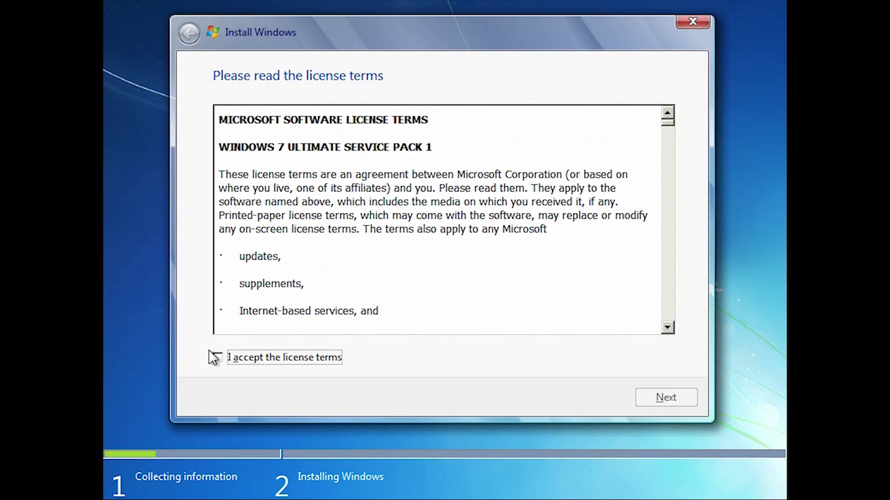
click(218, 358)
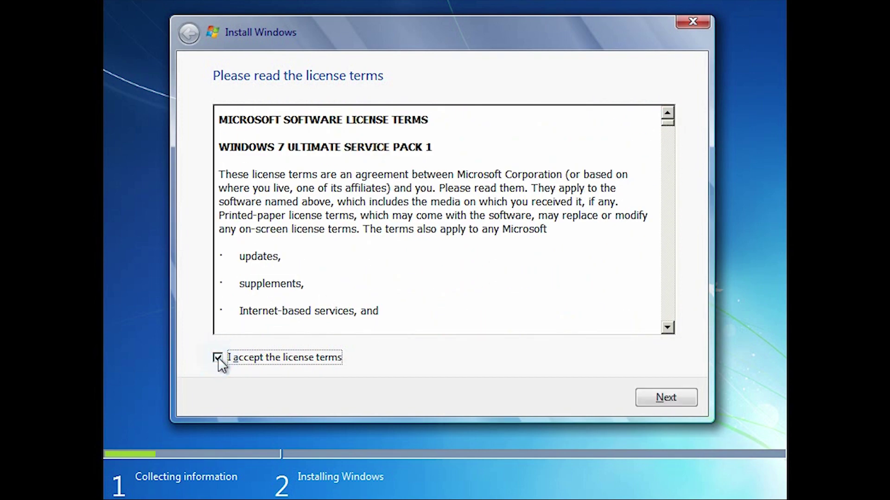
click(675, 398)
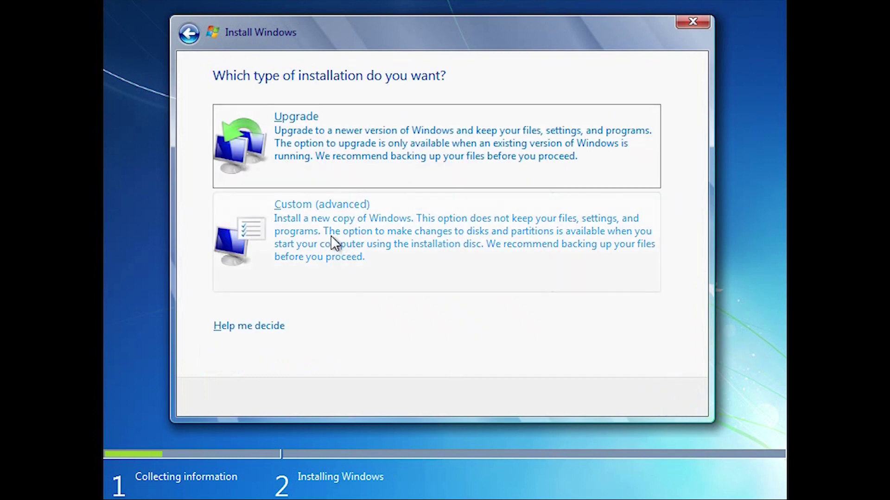
Choose a custom installation and create a 10240 MB partition from Disk 0's unallocated space, allowing additional system partitions.
click(354, 230)
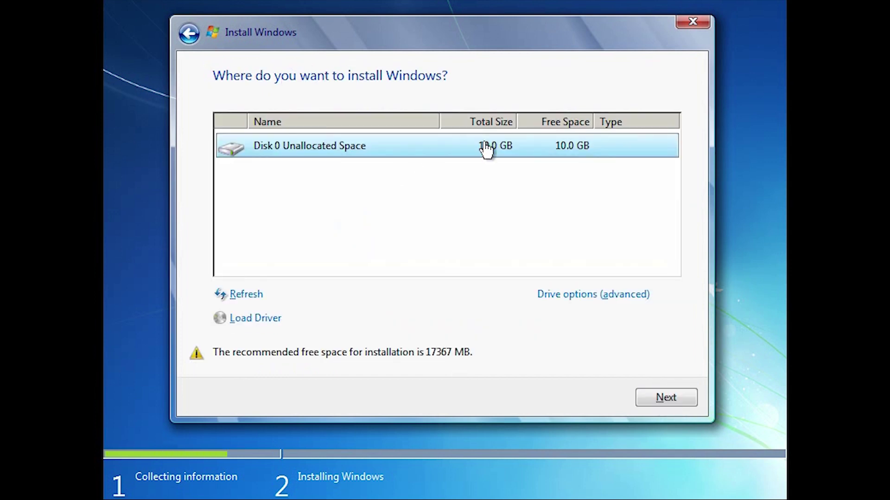
click(498, 146)
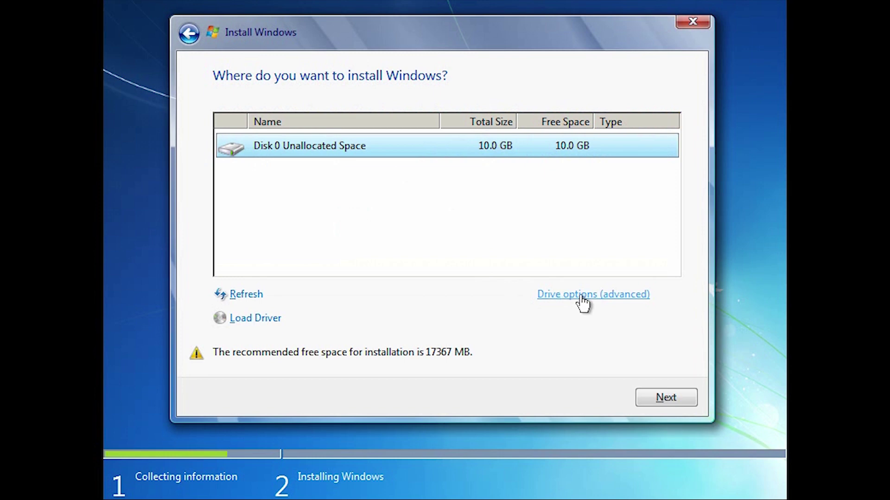
click(560, 301)
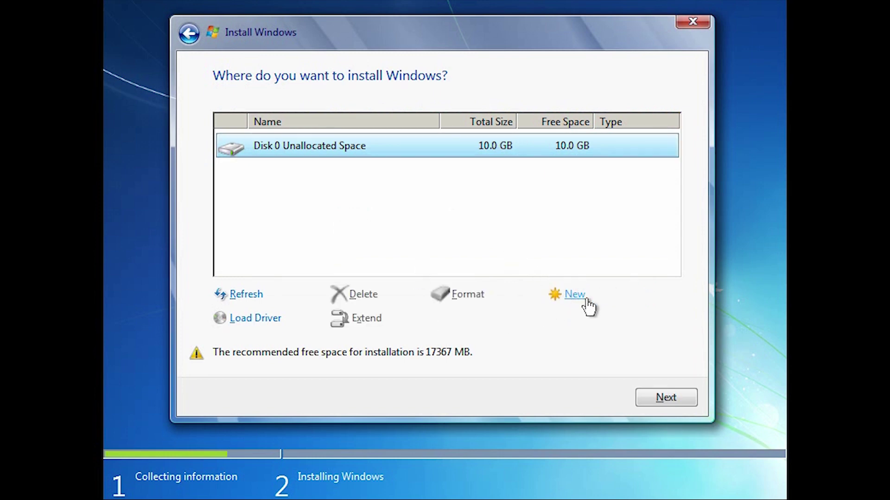
click(567, 298)
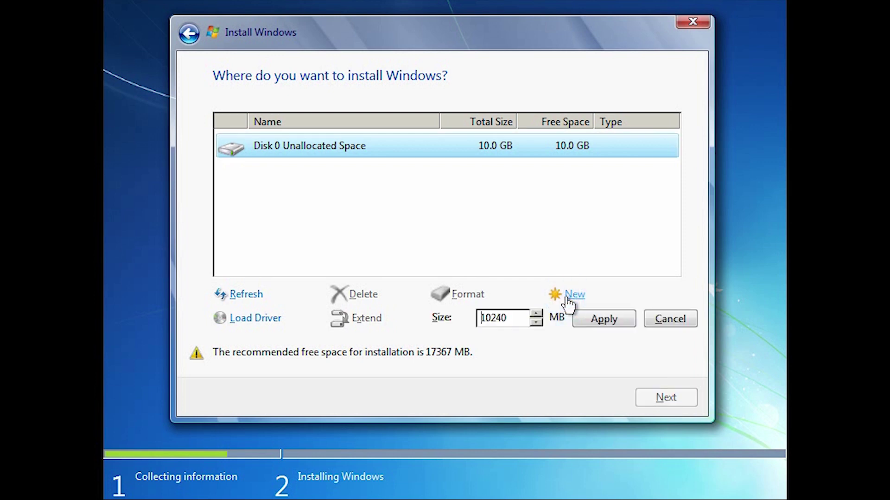
click(604, 321)
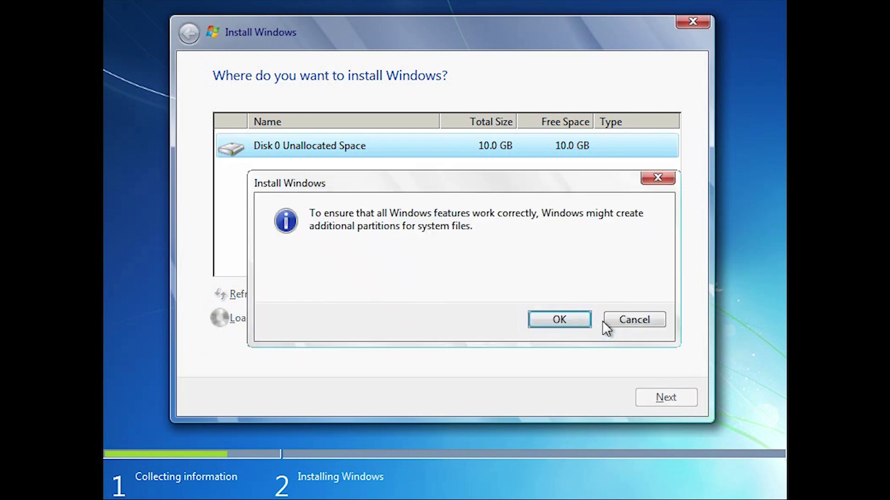
click(559, 319)
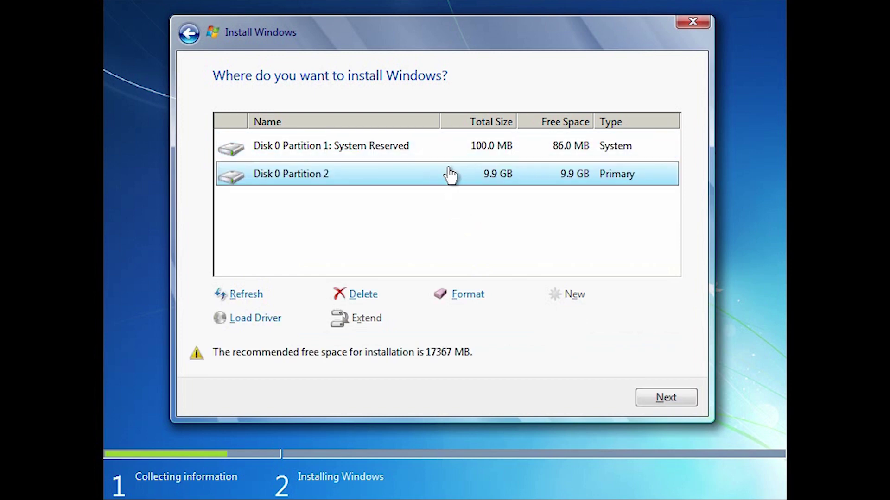
Select Disk 0 Partition 2 as the installation target and start installing Windows on it.
click(530, 176)
click(690, 397)
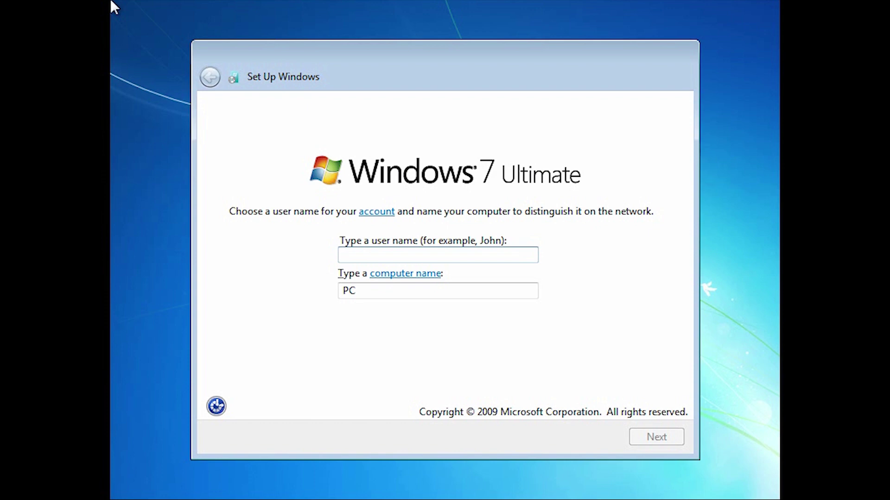
Create the user account "win", enter and retype the account password, and set the password hint to "asd".
text(win)
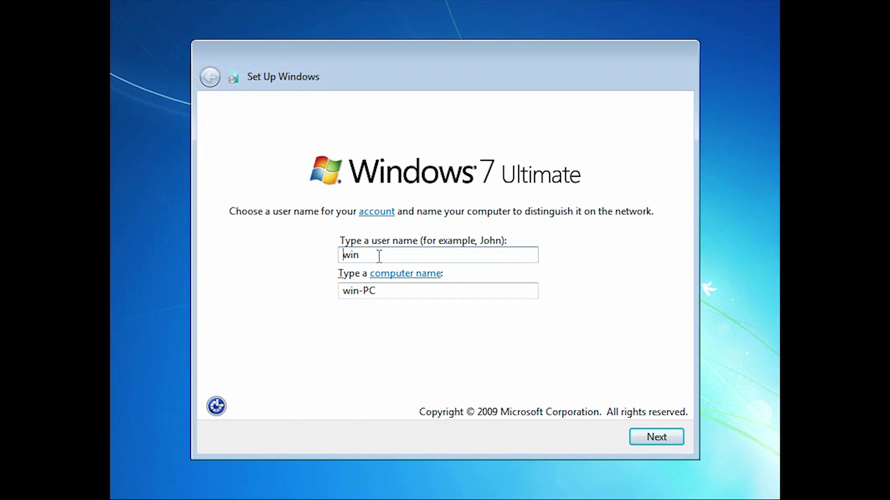
click(656, 437)
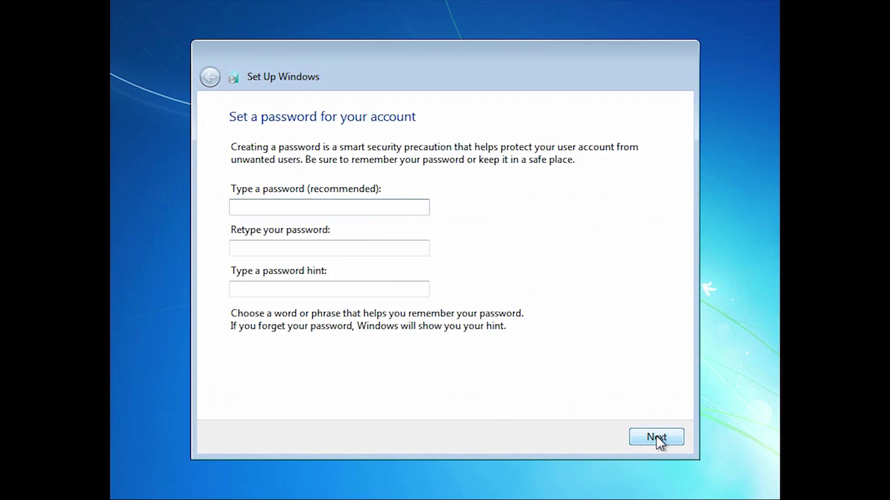
text(*********)
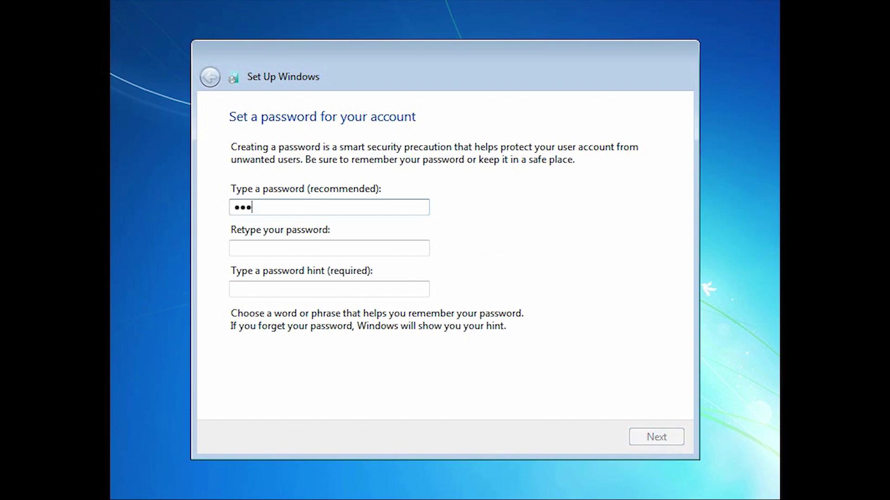
click(375, 249)
text(*********)
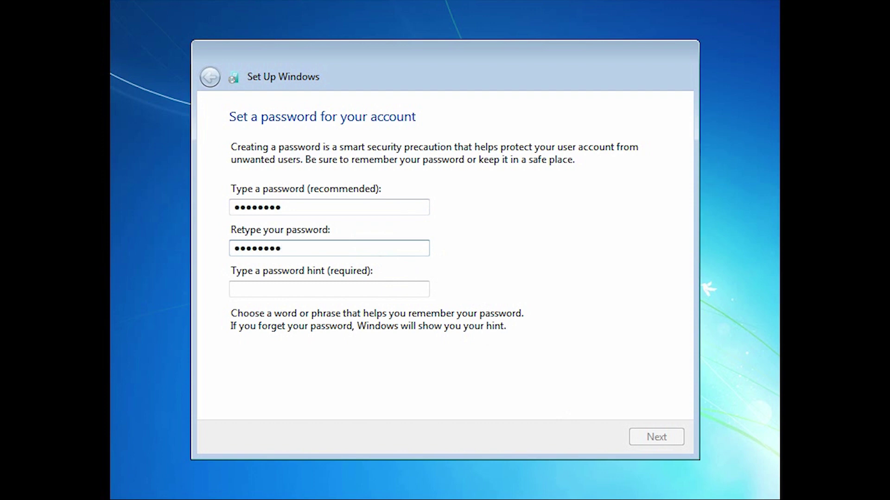
click(387, 293)
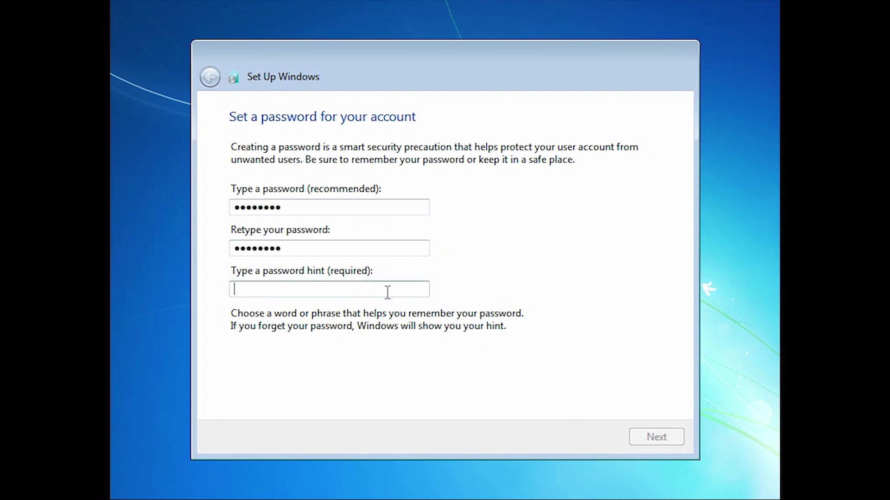
text(asd)
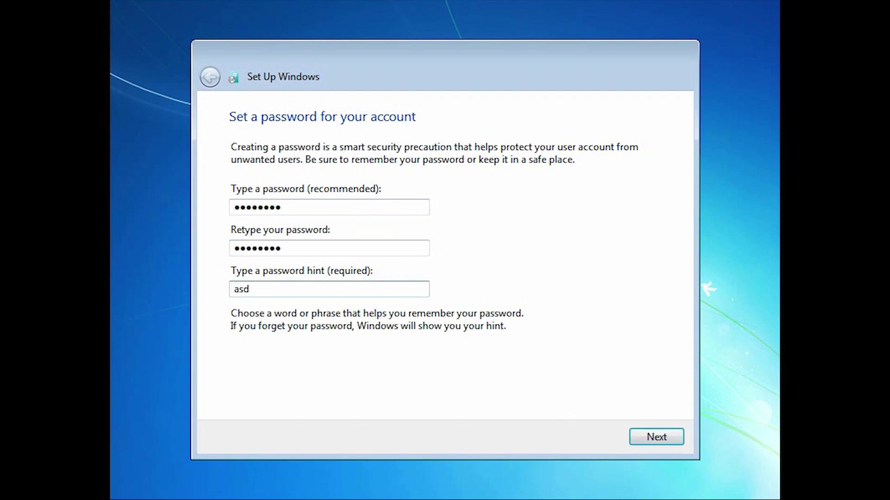
click(653, 437)
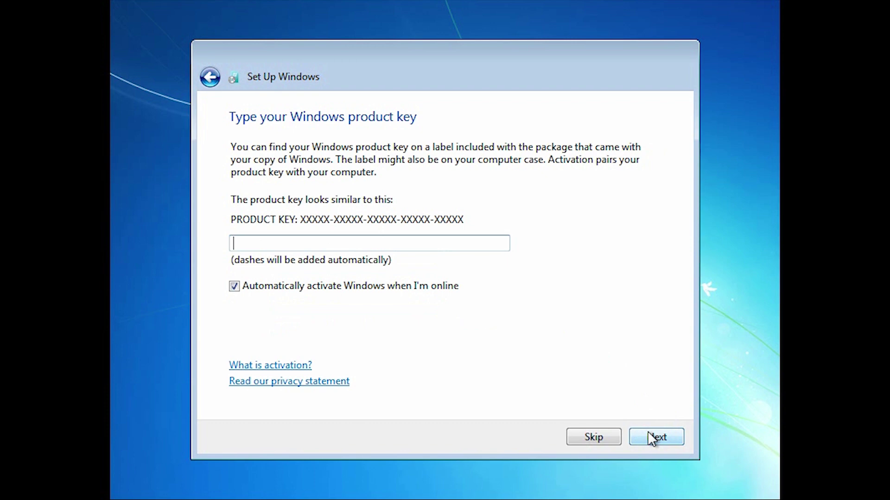
Continue the setup without a product key and choose "Ask me later" for automatic protection and updates.
click(658, 439)
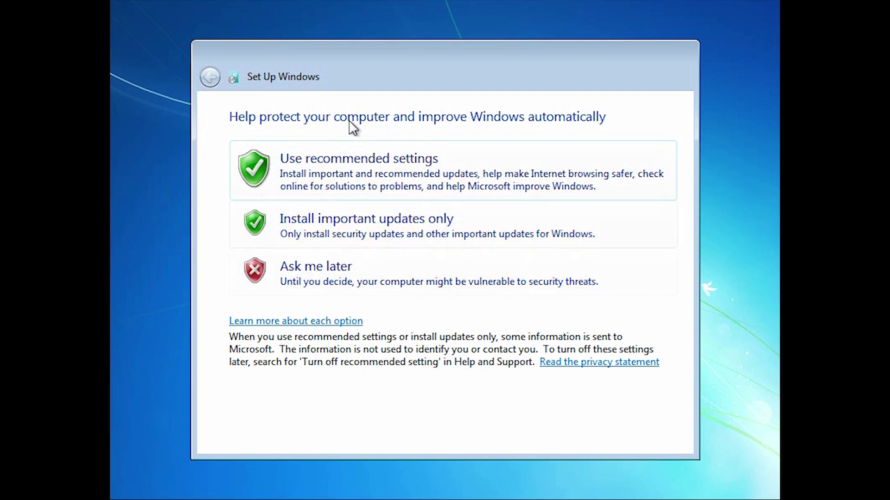
click(381, 275)
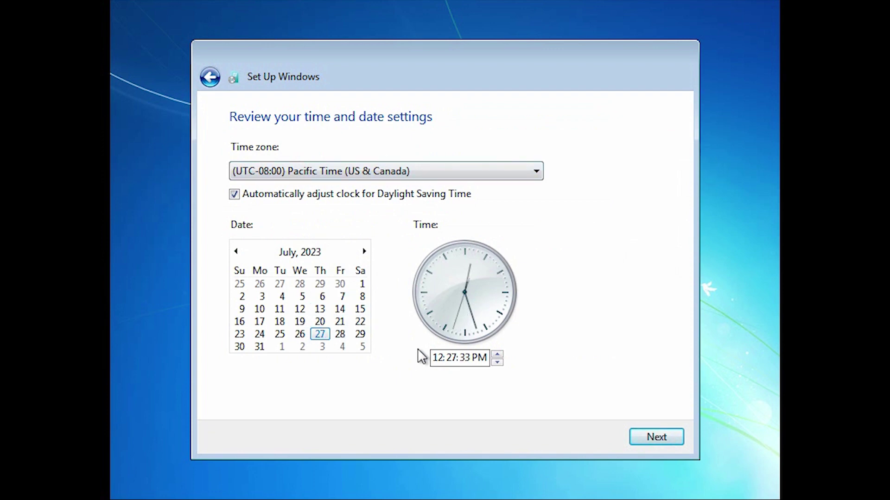
Set the time zone to (UTC-05:00) Eastern Time (US & Canada) and choose Public network as the computer's location.
click(469, 172)
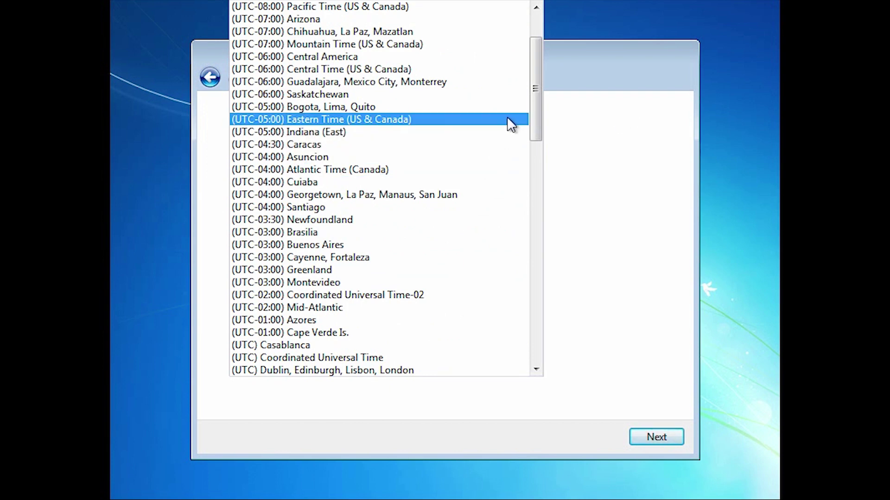
click(506, 118)
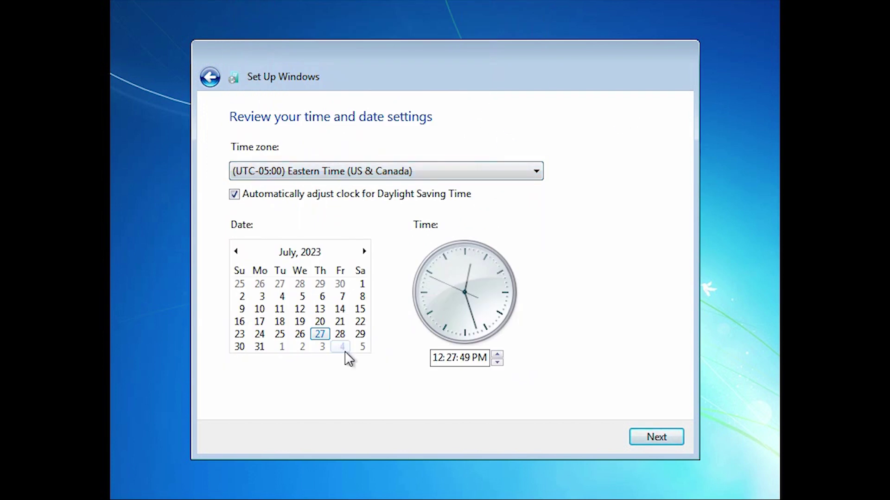
click(659, 443)
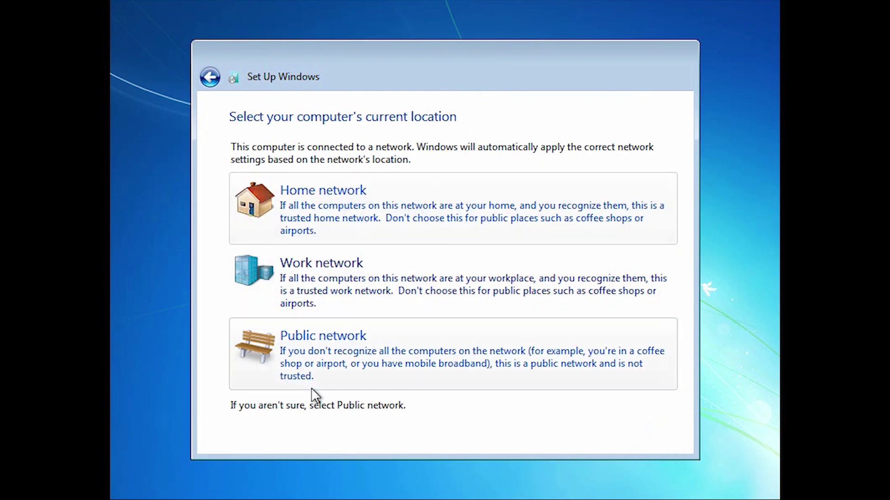
click(413, 350)
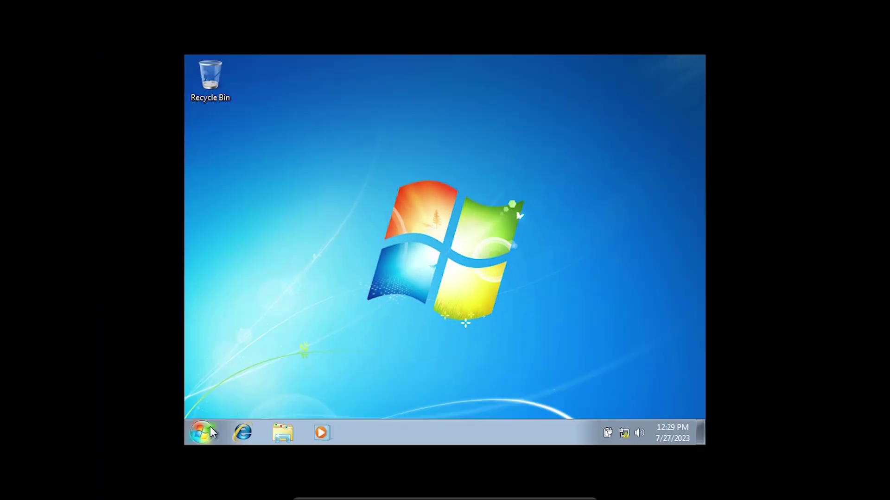
click(141, 484)
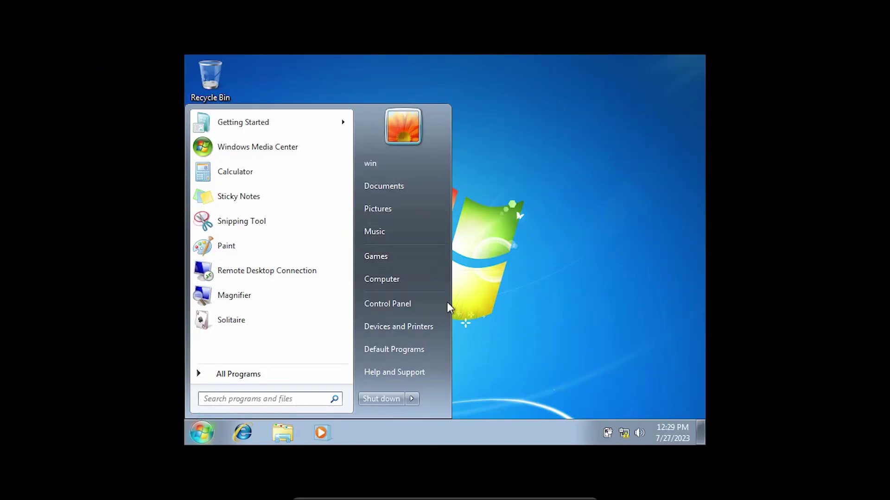
click(421, 305)
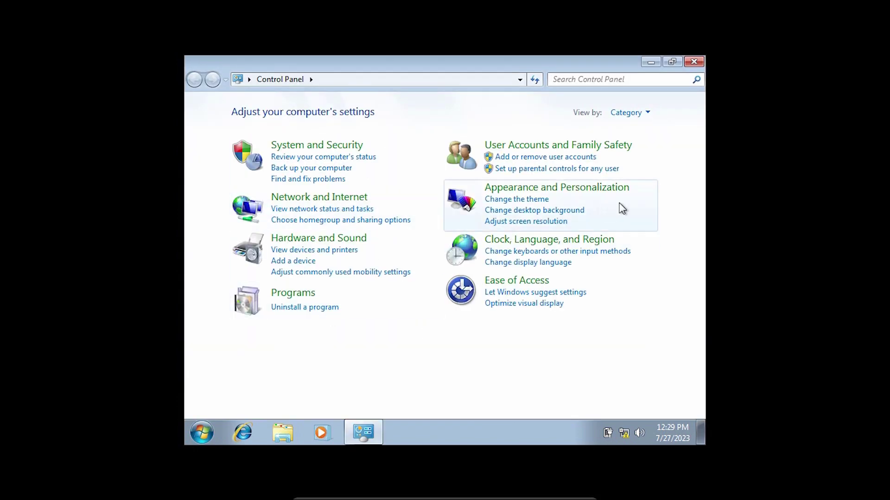
click(696, 65)
Change the screen resolution to 1024 × 768, keep the new display settings and close the resolution settings.
right_click(309, 143)
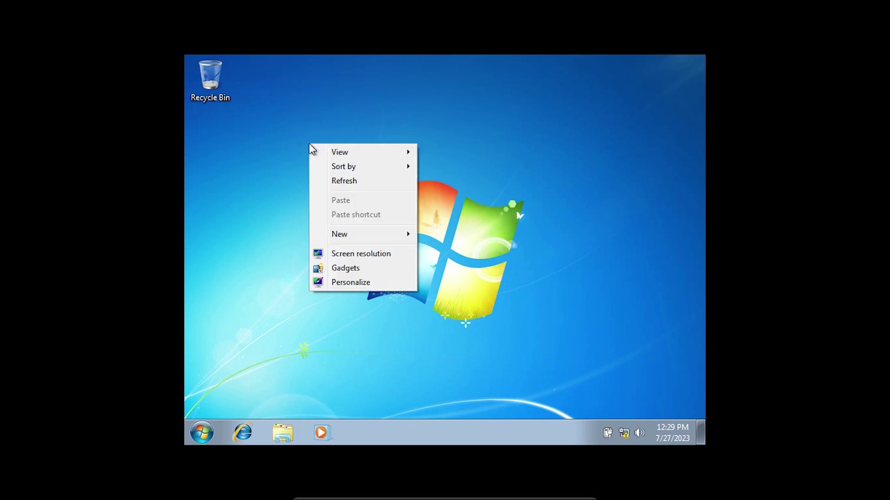
click(369, 253)
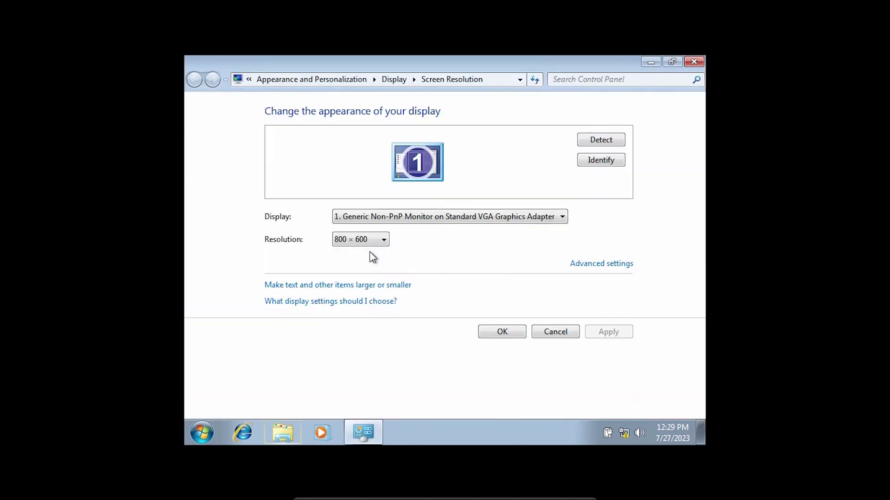
click(375, 239)
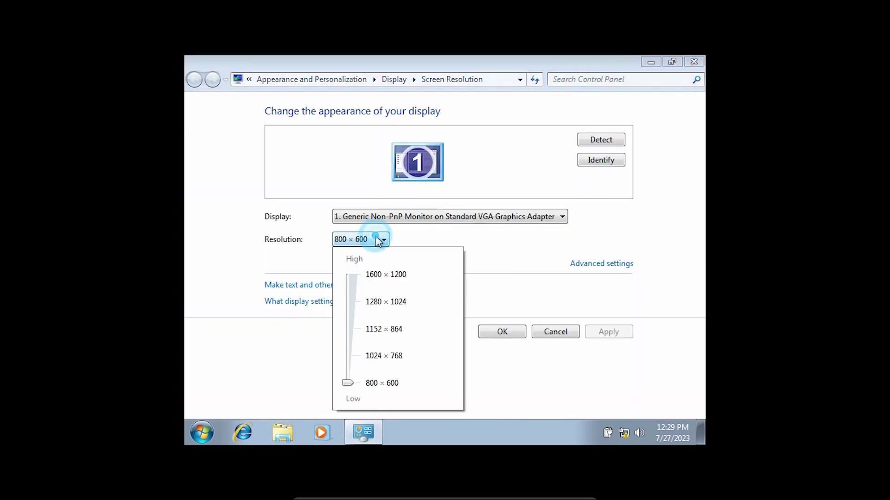
click(351, 356)
click(353, 330)
click(350, 356)
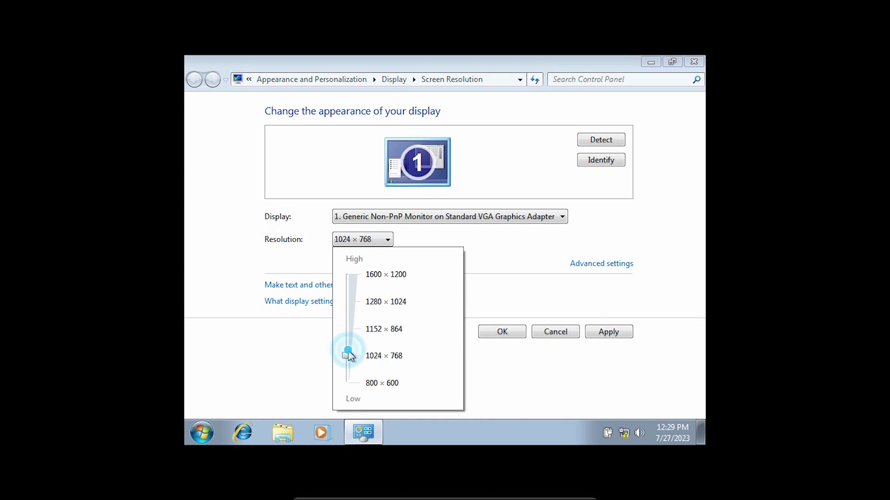
click(609, 333)
click(608, 333)
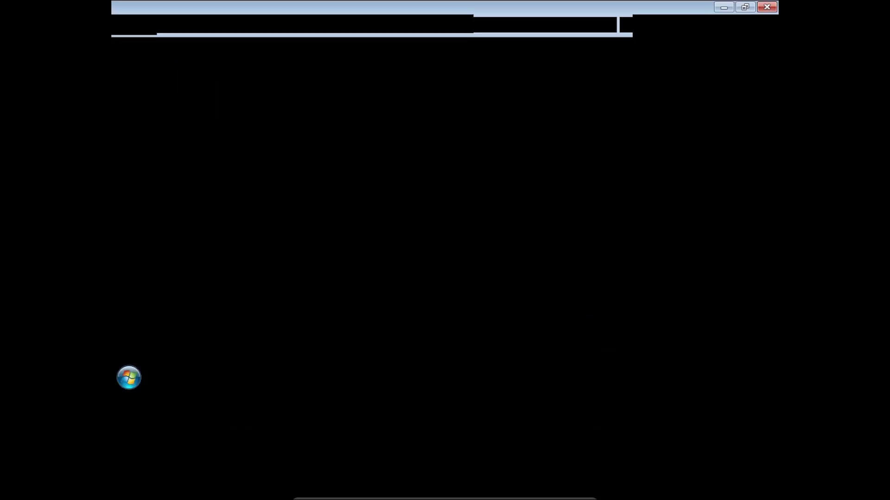
click(477, 237)
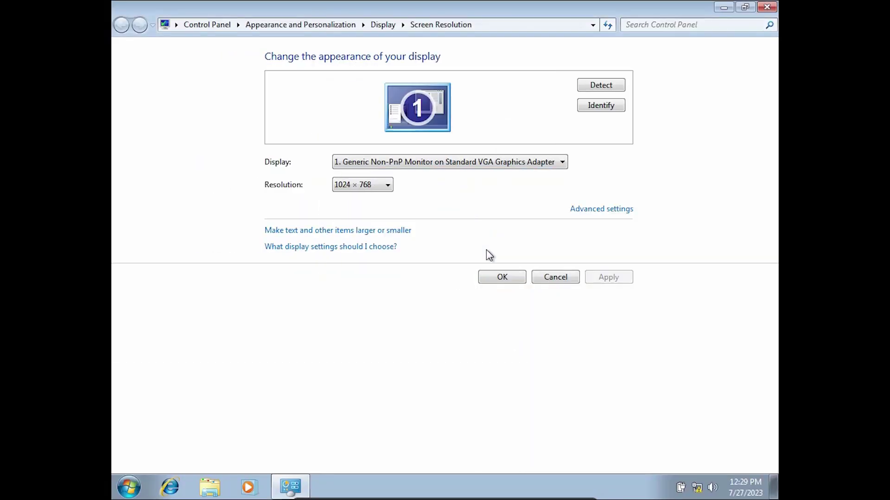
click(503, 278)
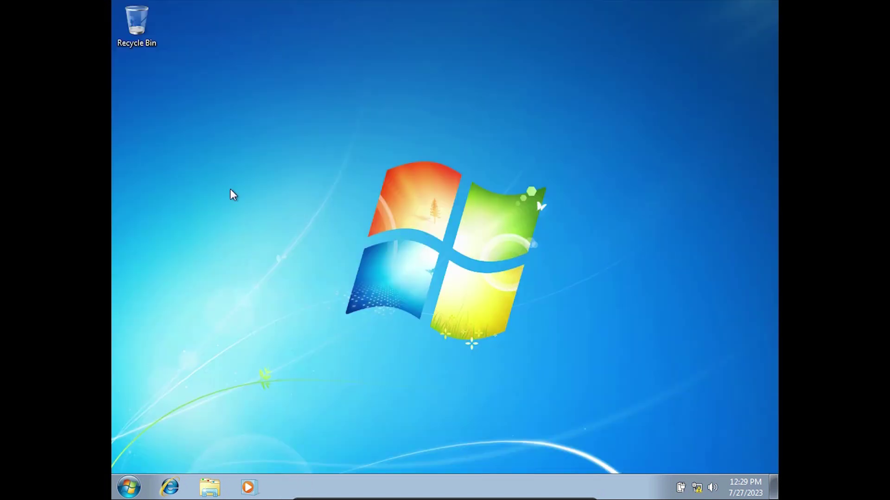
Show the Computer, User's Files, Network and Control Panel icons on the desktop through the Personalization settings.
right_click(287, 157)
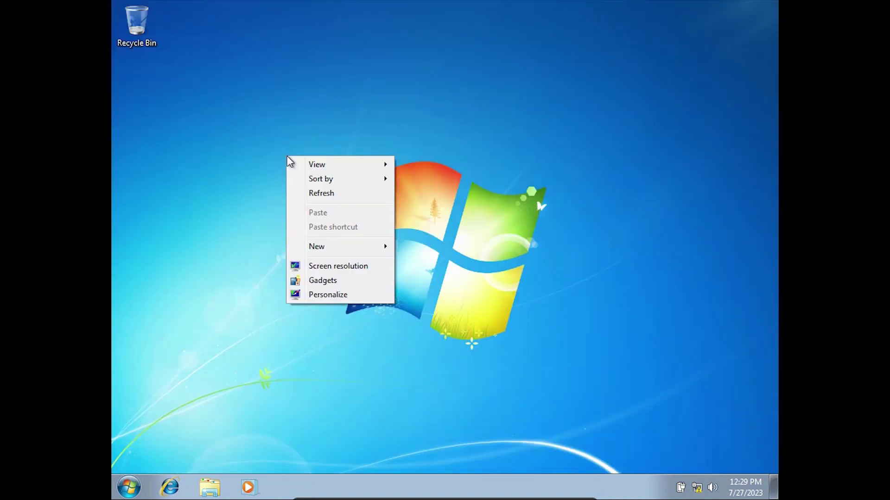
mouse_move(321, 249)
click(322, 295)
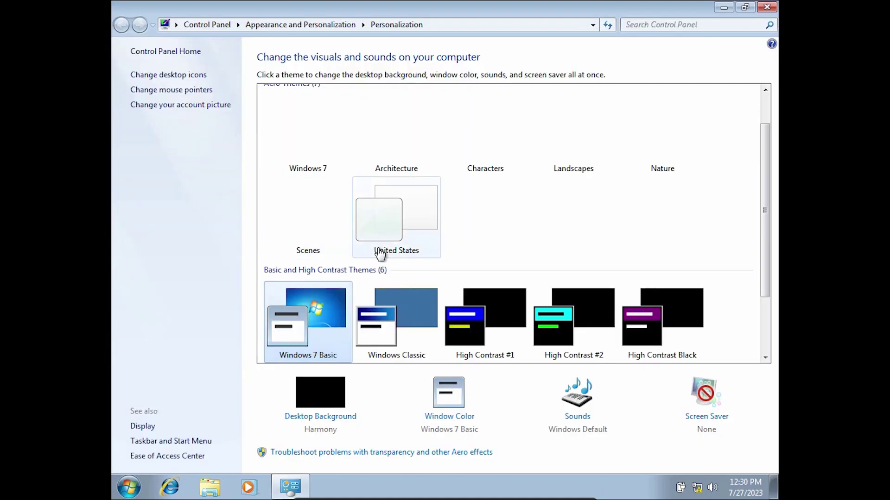
click(199, 75)
click(234, 148)
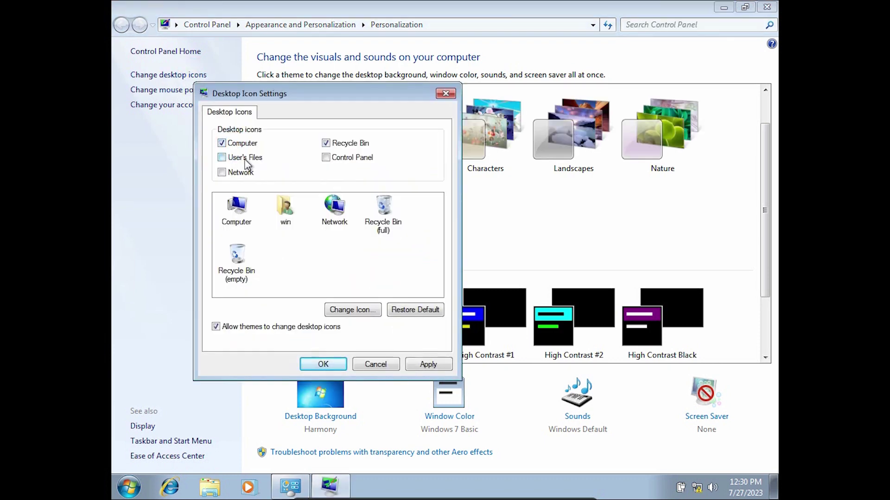
click(238, 158)
click(244, 174)
click(338, 162)
click(428, 364)
click(323, 364)
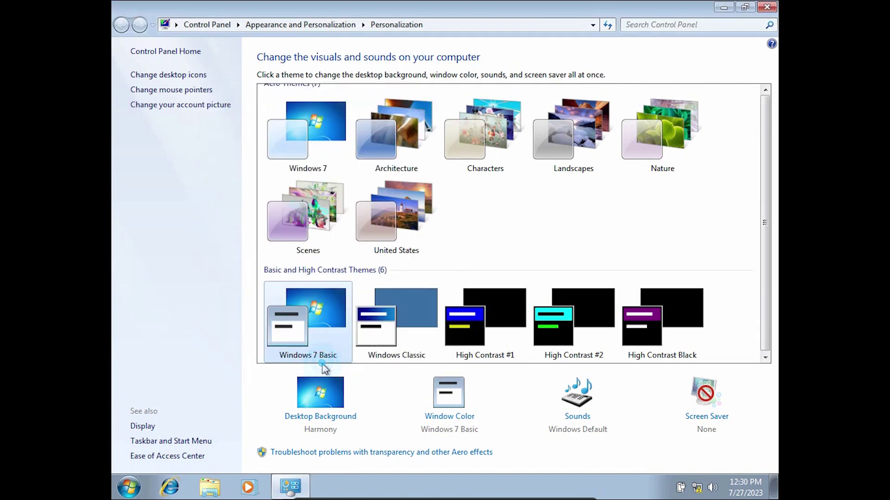
Apply the Characters Aero theme and minimize the Personalization window to reveal the desktop.
click(484, 147)
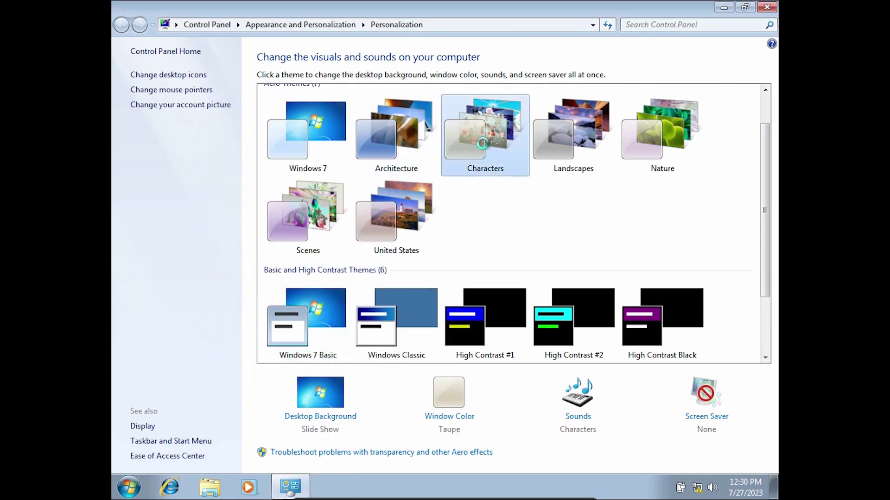
click(729, 6)
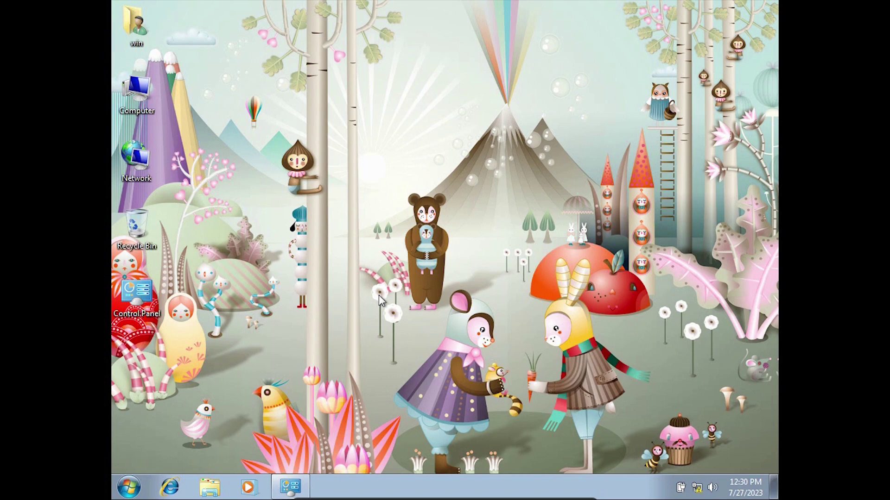
Try the Nature Aero theme, apply the Landscapes theme instead and look through the remaining themes in the Personalization window.
click(291, 487)
click(663, 179)
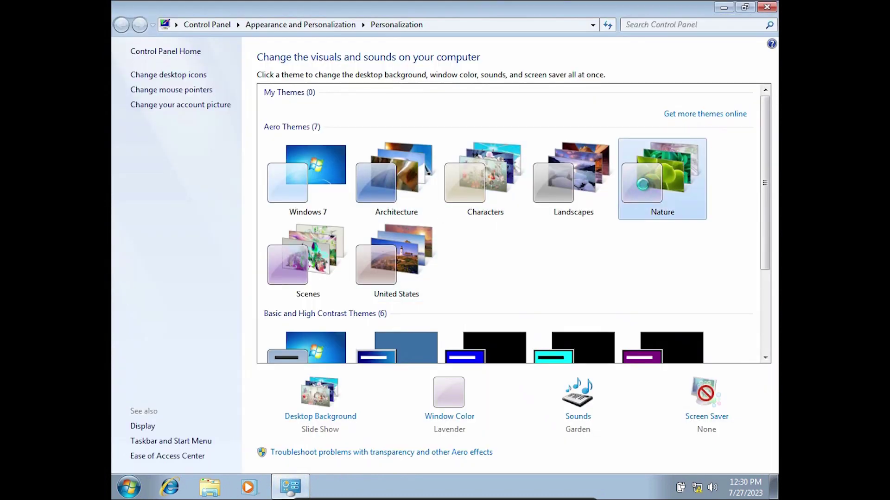
click(580, 178)
click(723, 7)
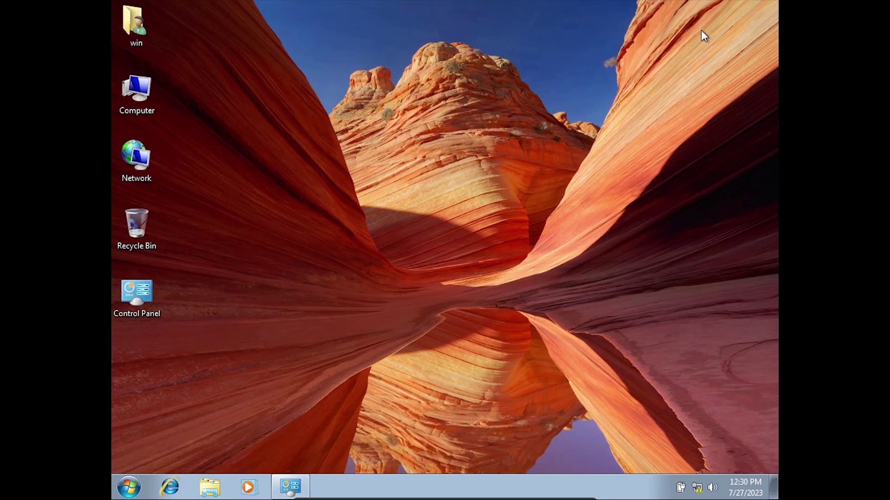
click(291, 487)
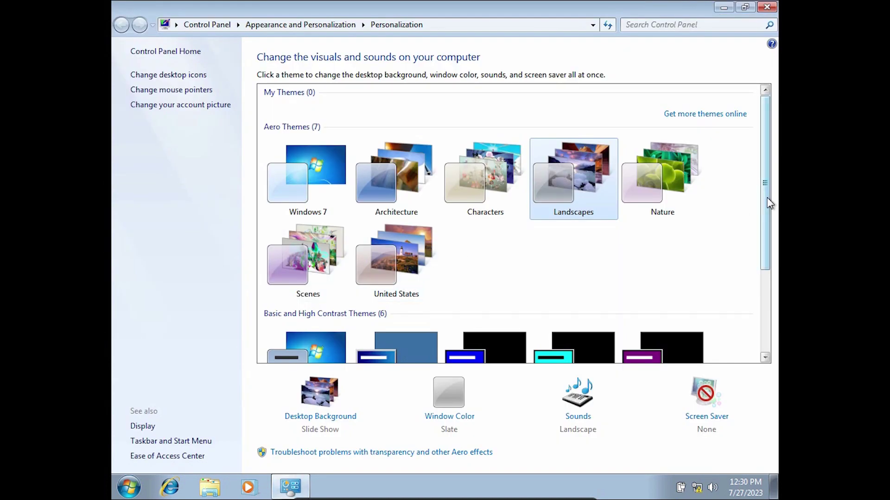
drag(764, 188, 770, 324)
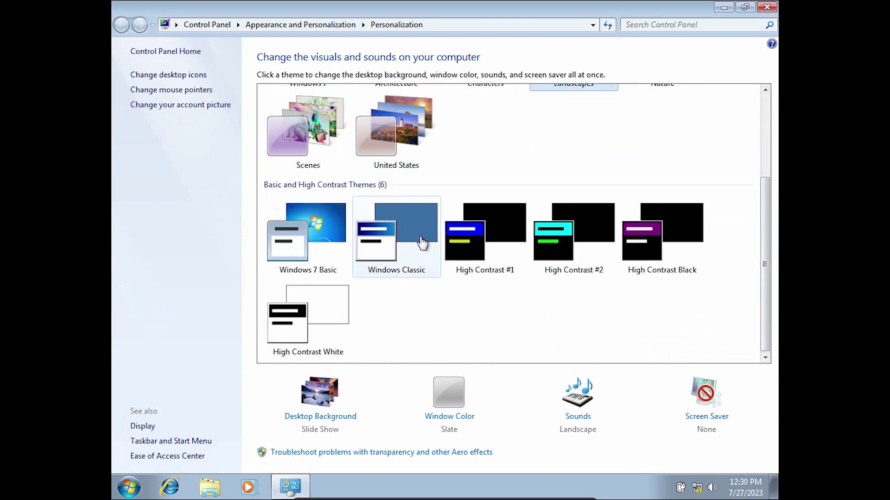
scroll(684, 83, up, 3)
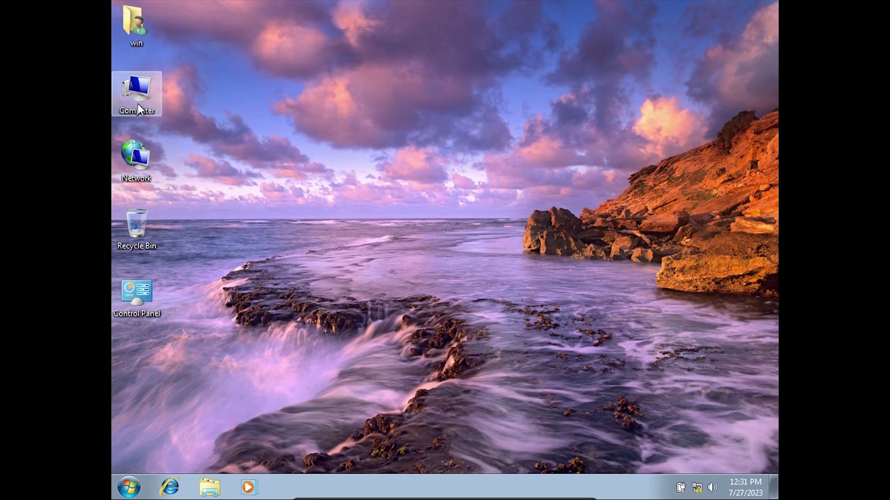
Look at the folders on Local Disk (C:) through Computer and close the window.
double_click(139, 104)
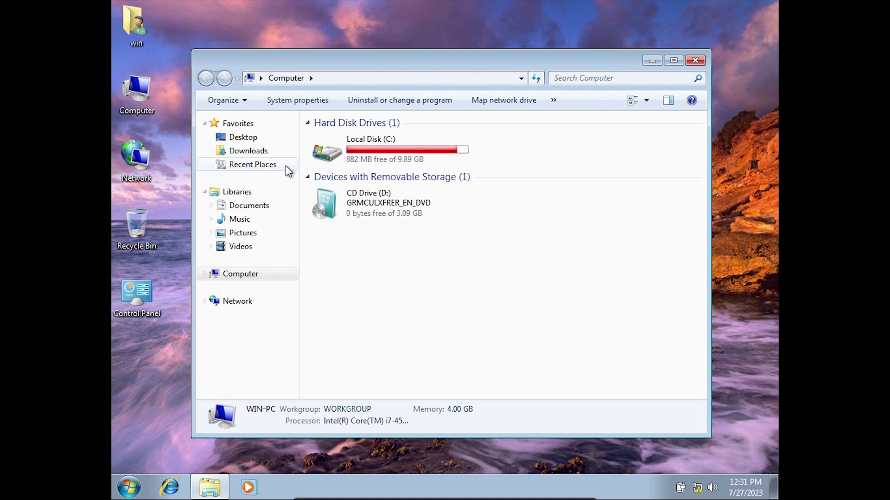
double_click(370, 157)
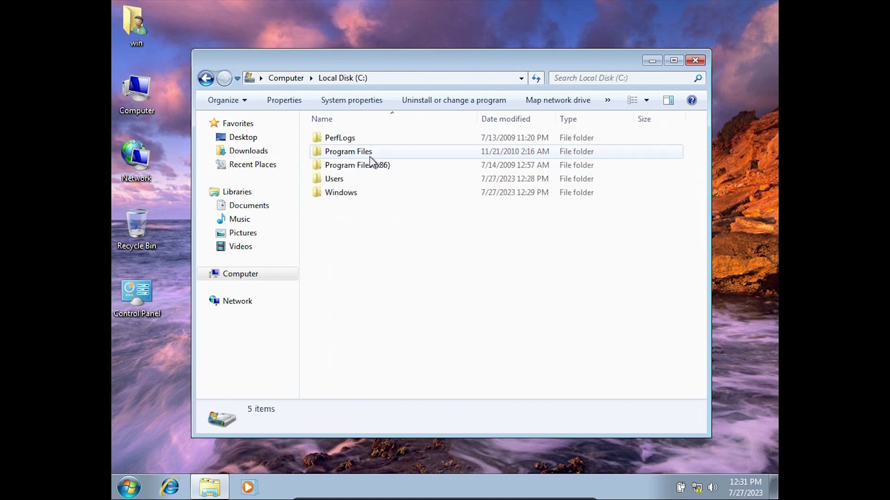
click(694, 60)
Launch Chess Titans from the installed games, dismiss the hardware acceleration warning and start a game at Beginner level.
click(129, 487)
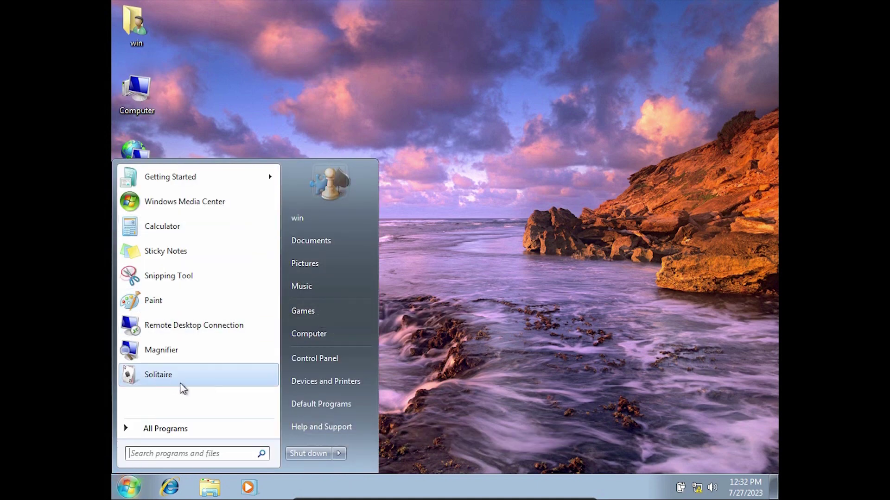
click(199, 426)
click(181, 308)
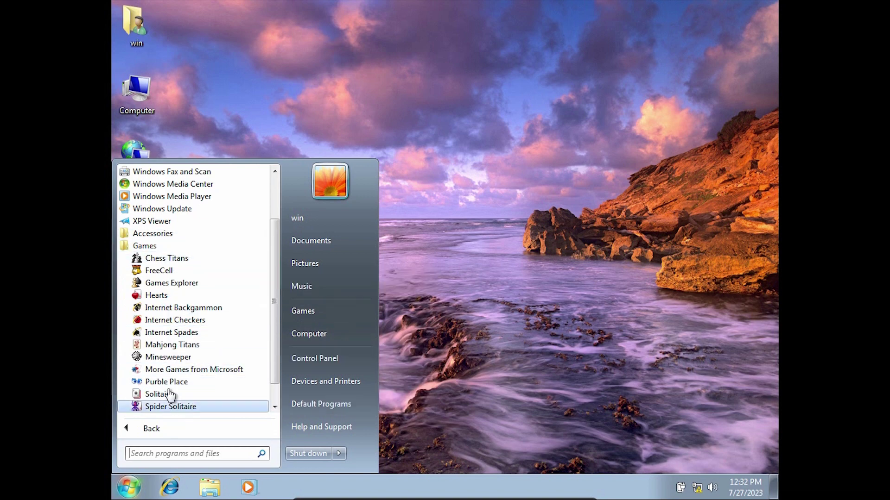
click(165, 258)
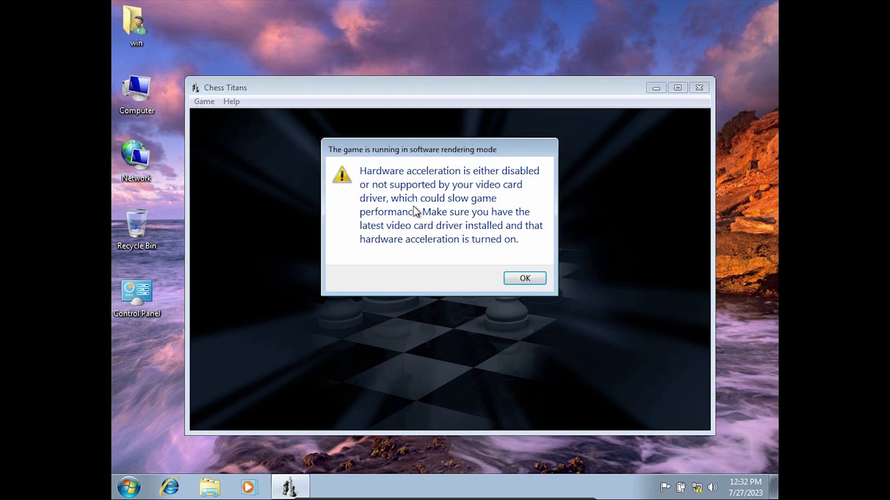
click(517, 278)
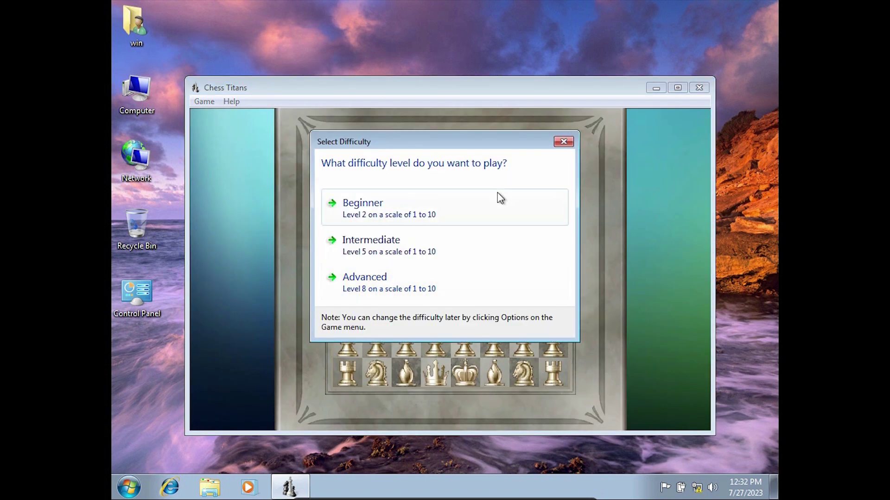
click(497, 193)
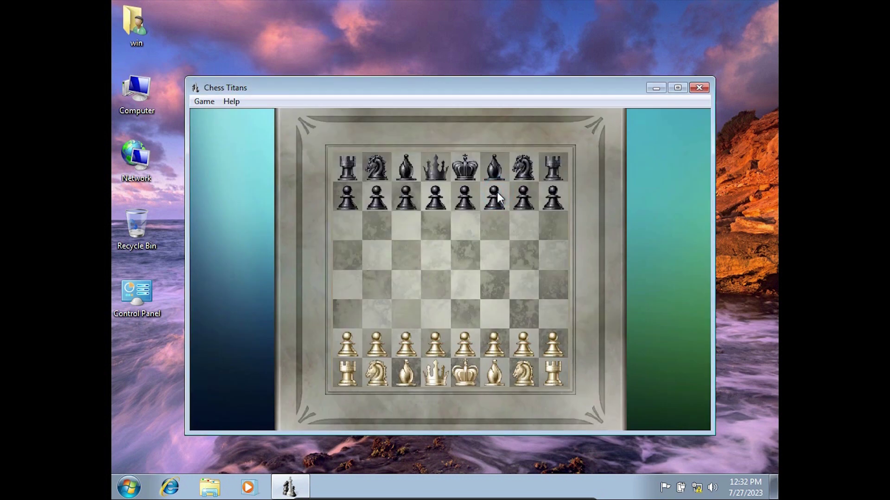
Move the white pawn on the f-file two squares forward and exit Chess Titans without saving the game.
click(495, 350)
click(494, 291)
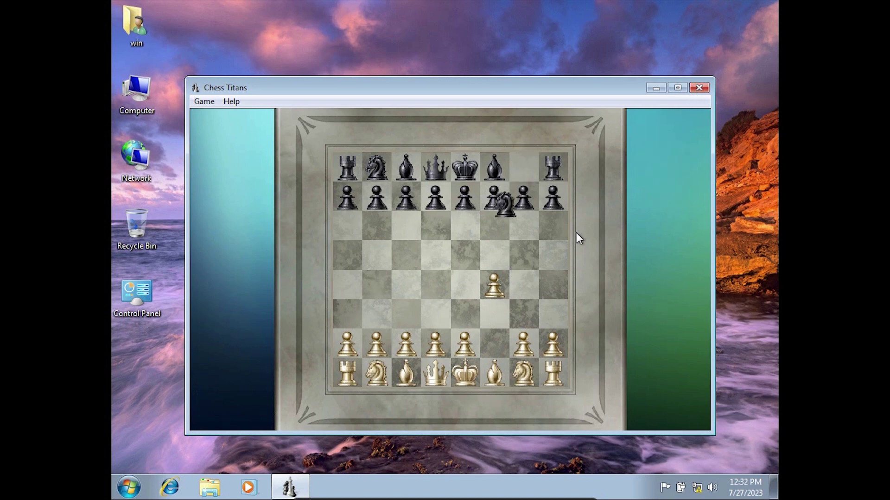
click(699, 88)
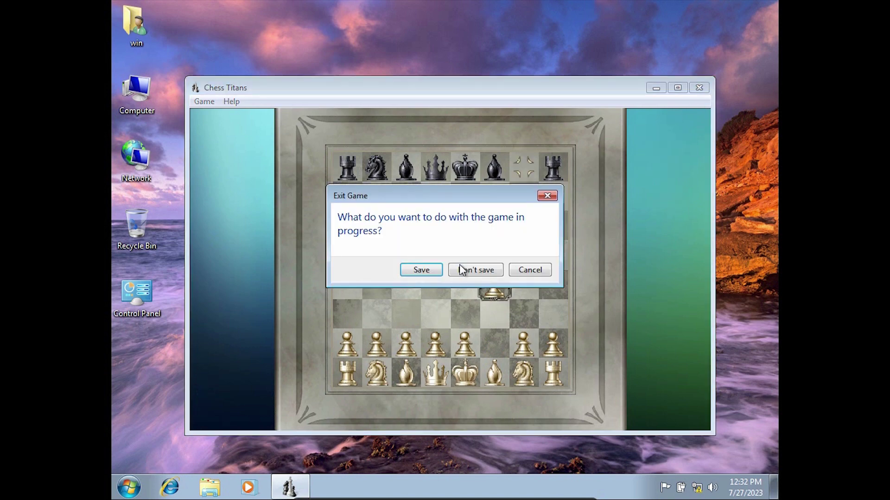
click(459, 266)
Shut down Windows 7 in the virtual machine.
click(129, 487)
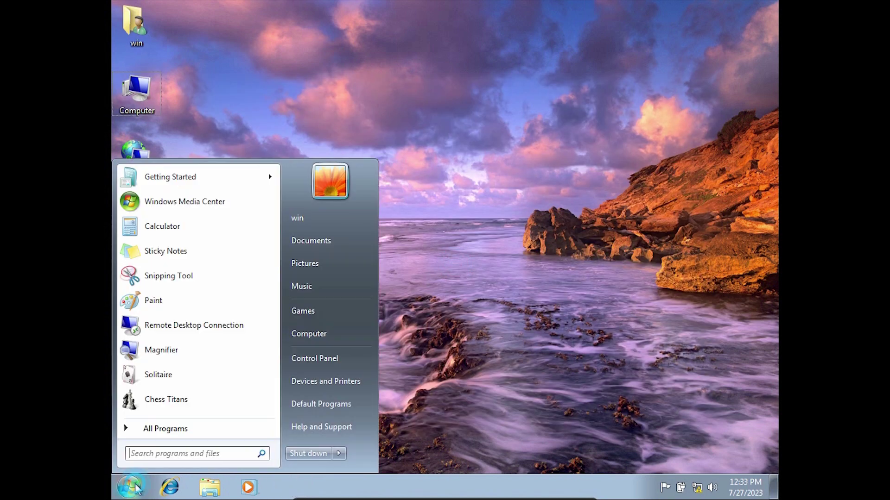
click(339, 453)
click(318, 443)
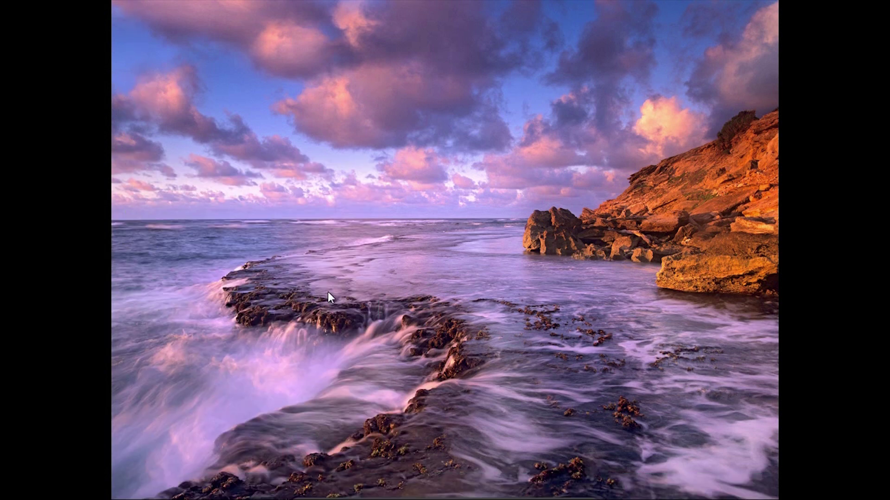